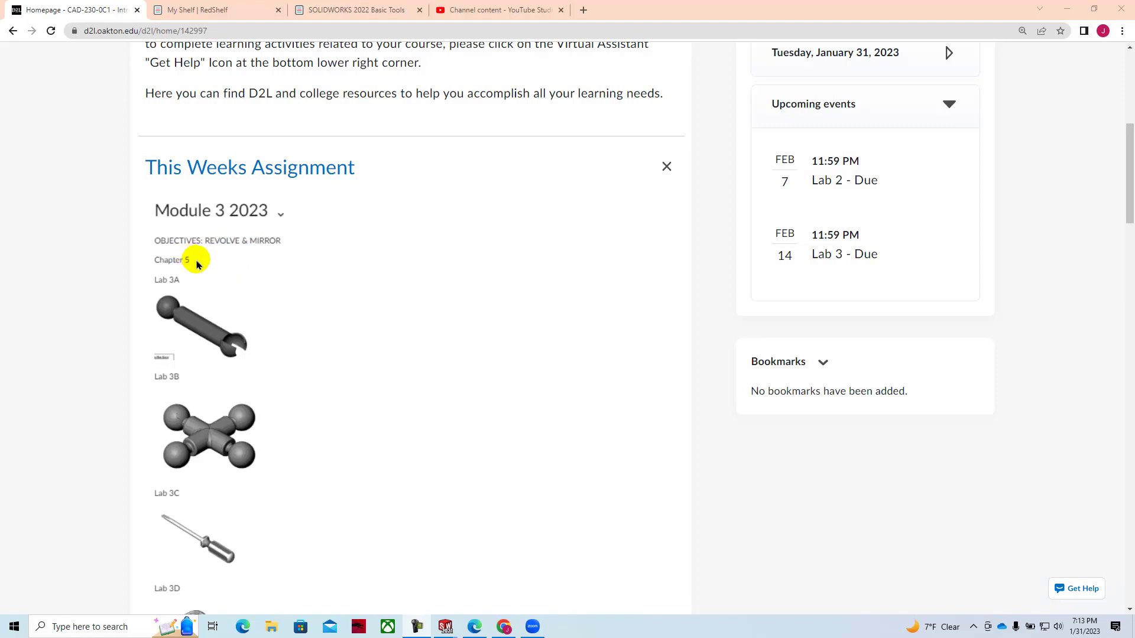
Review this week's Module 3 assignment, the upcoming lab due dates and the month calendar.
scroll(207, 274, "down", 2)
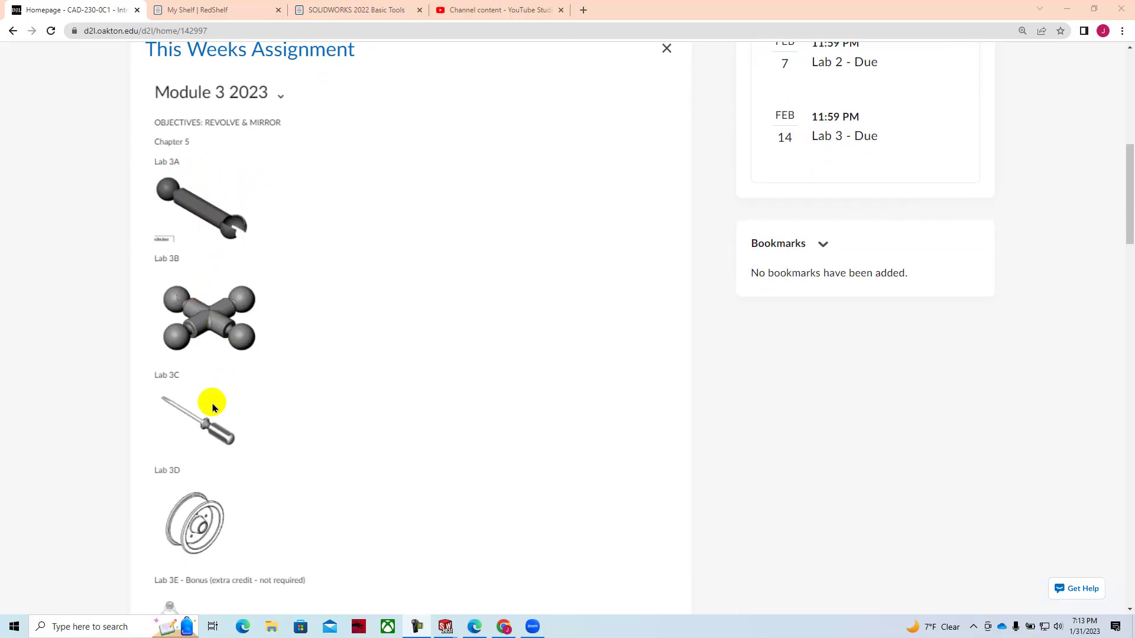
scroll(358, 408, "down", 3)
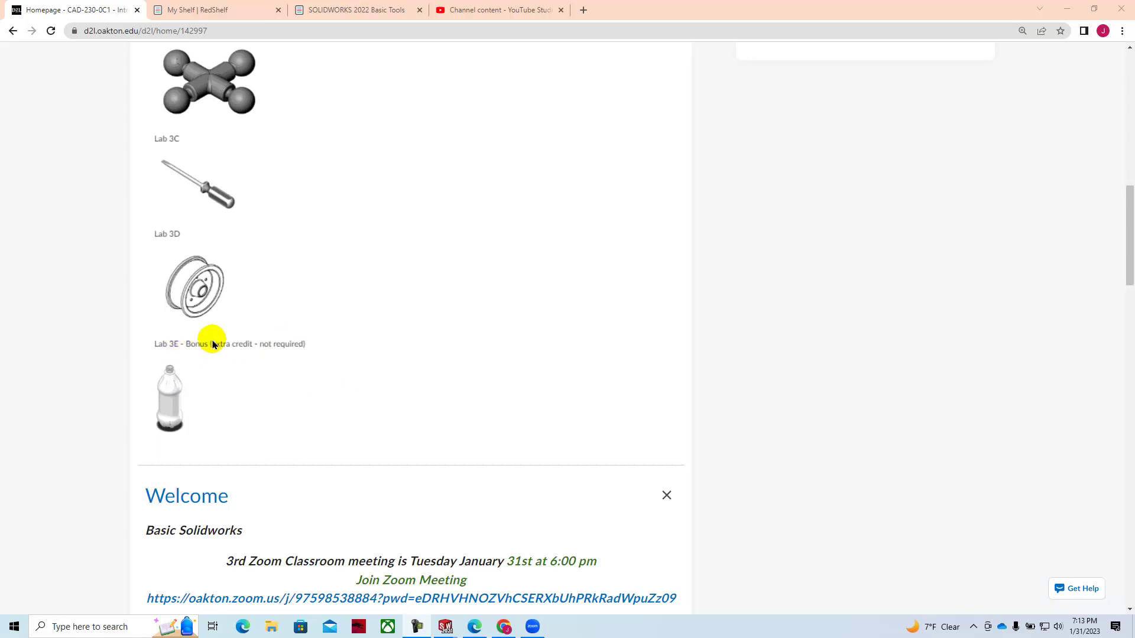
scroll(928, 330, "up", 10)
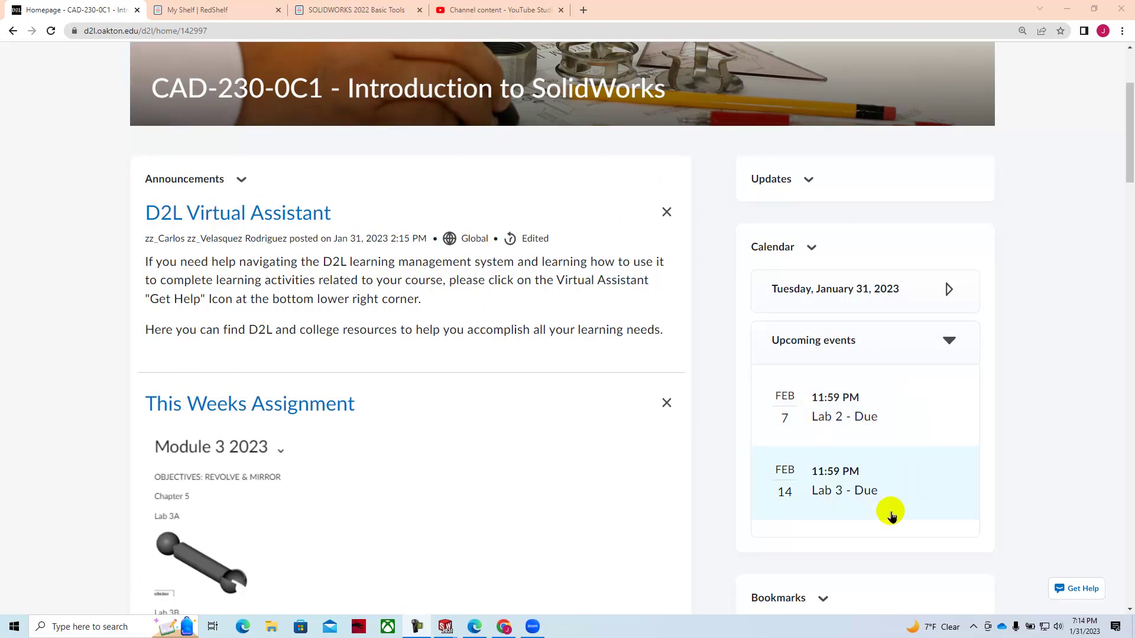
left_click(1078, 626)
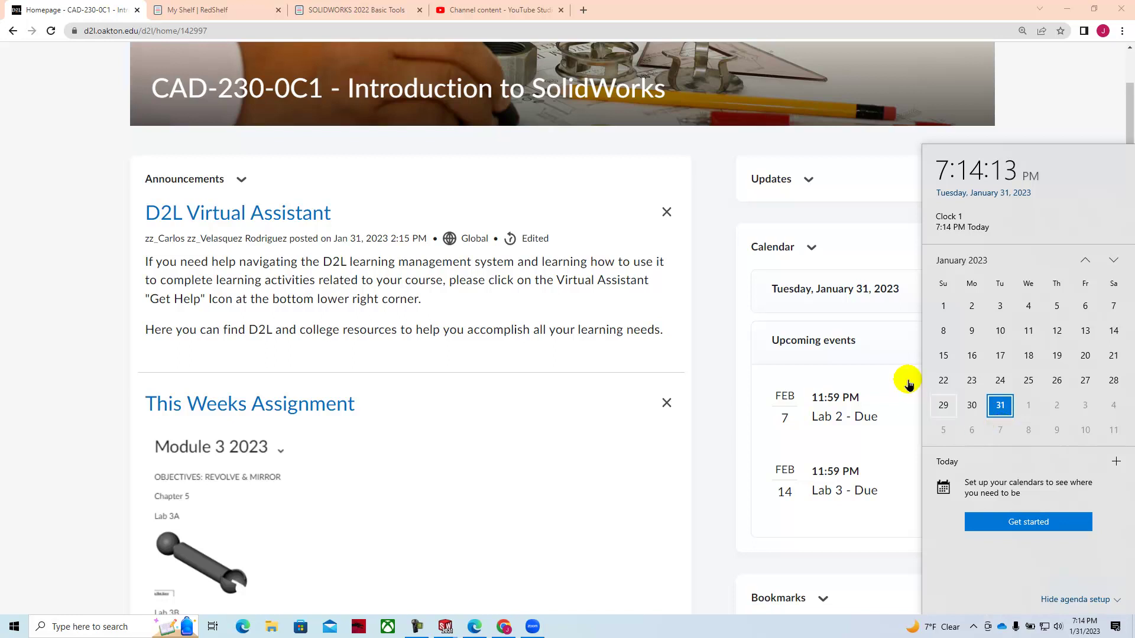
left_click(710, 283)
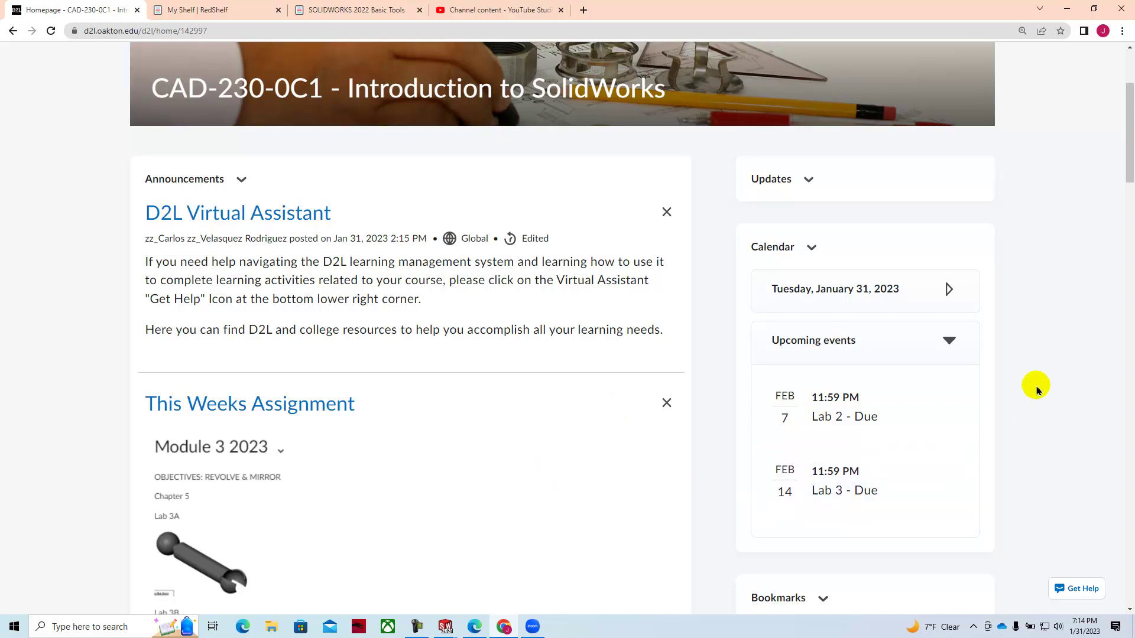
Open the Module 3 2023 page in the course content.
scroll(1038, 390, "up", 3)
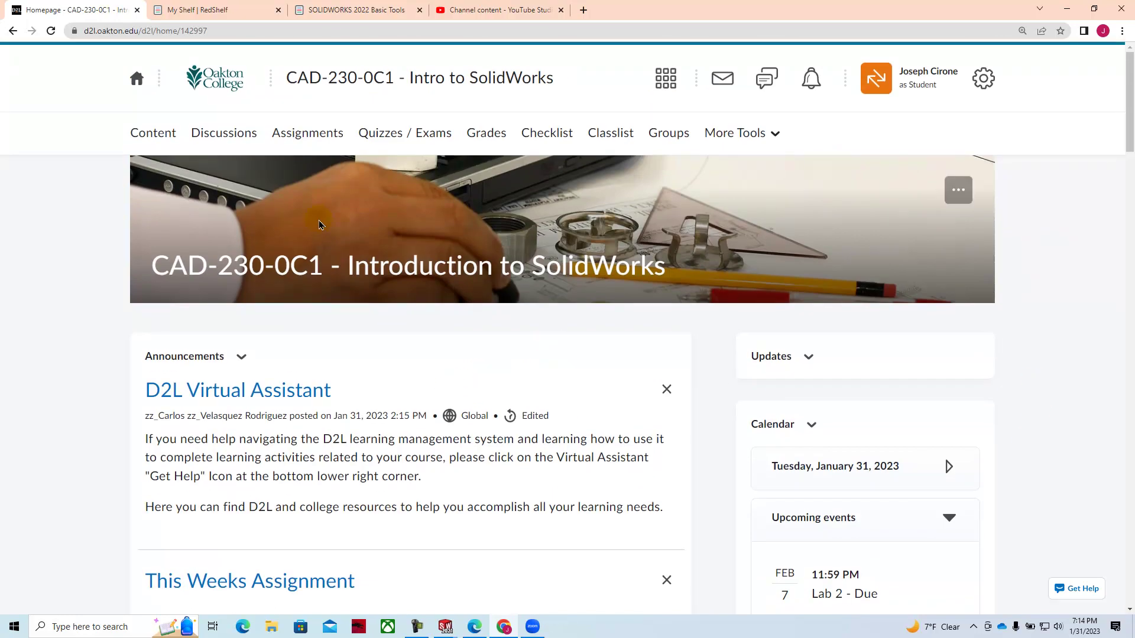
left_click(163, 135)
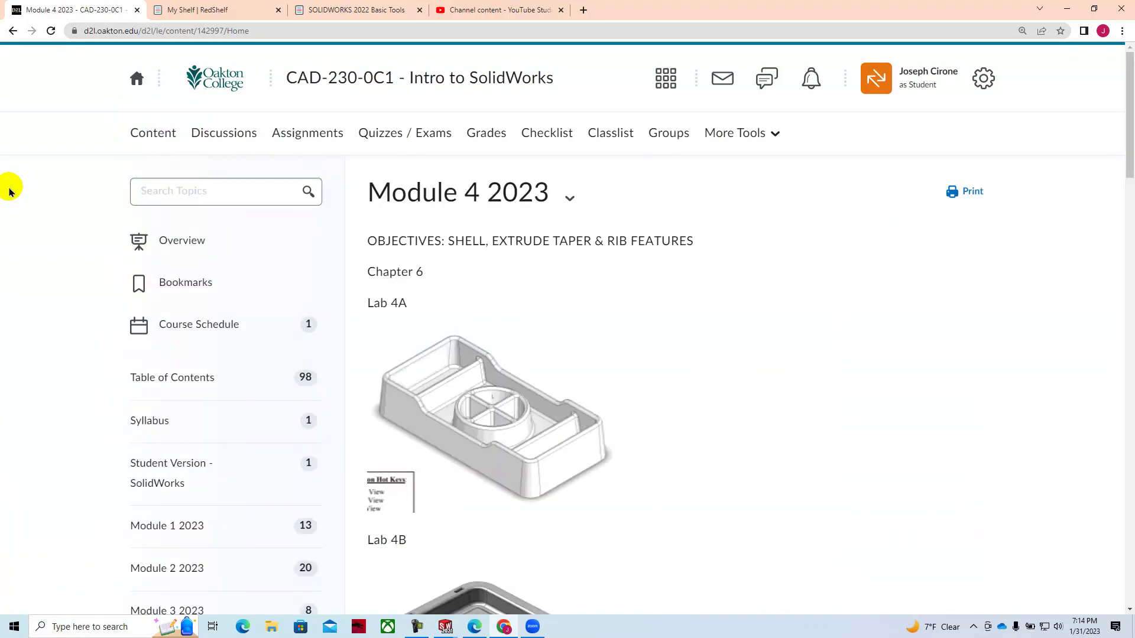
scroll(69, 314, "down", 3)
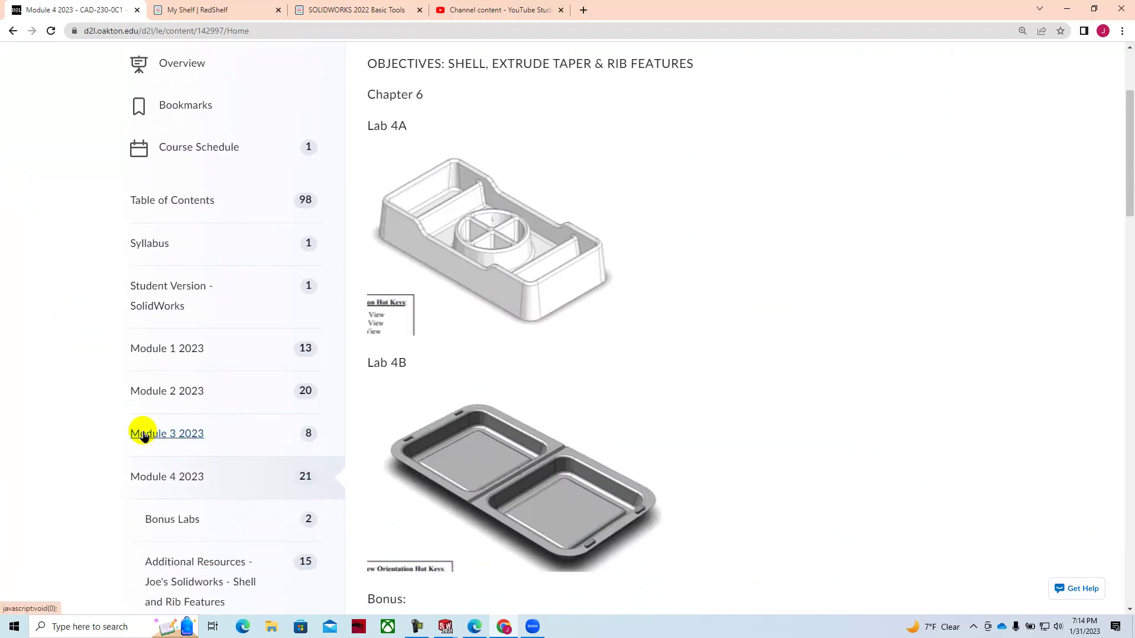
left_click(144, 435)
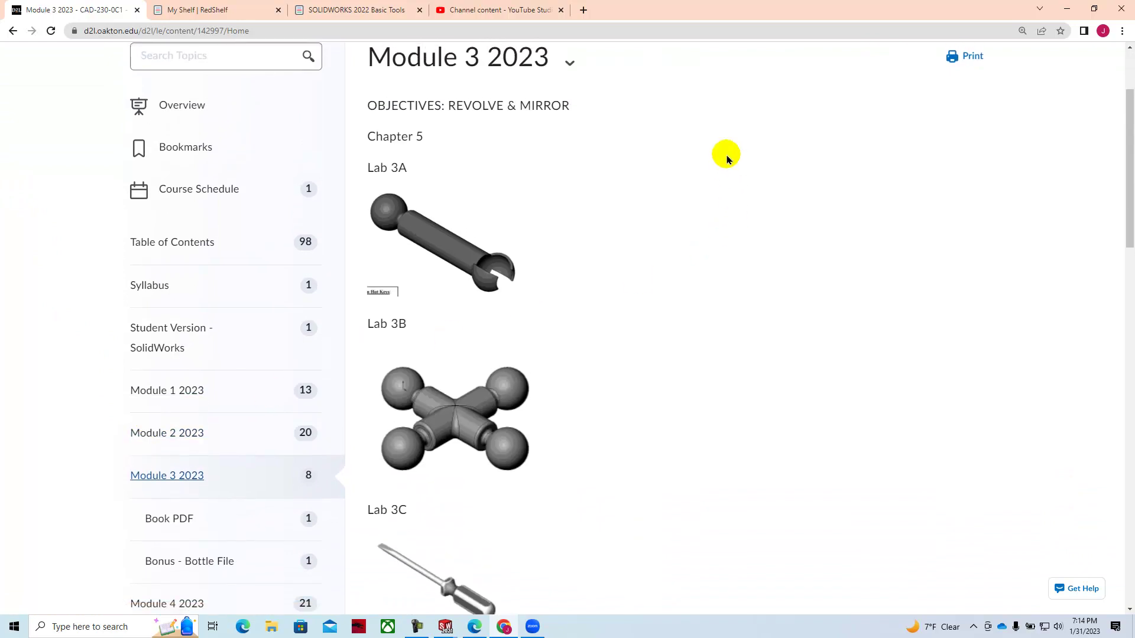
Review Module 3's lab images, lab videos, quizzes, book PDF and bonus bottle file.
scroll(679, 167, "down", 10)
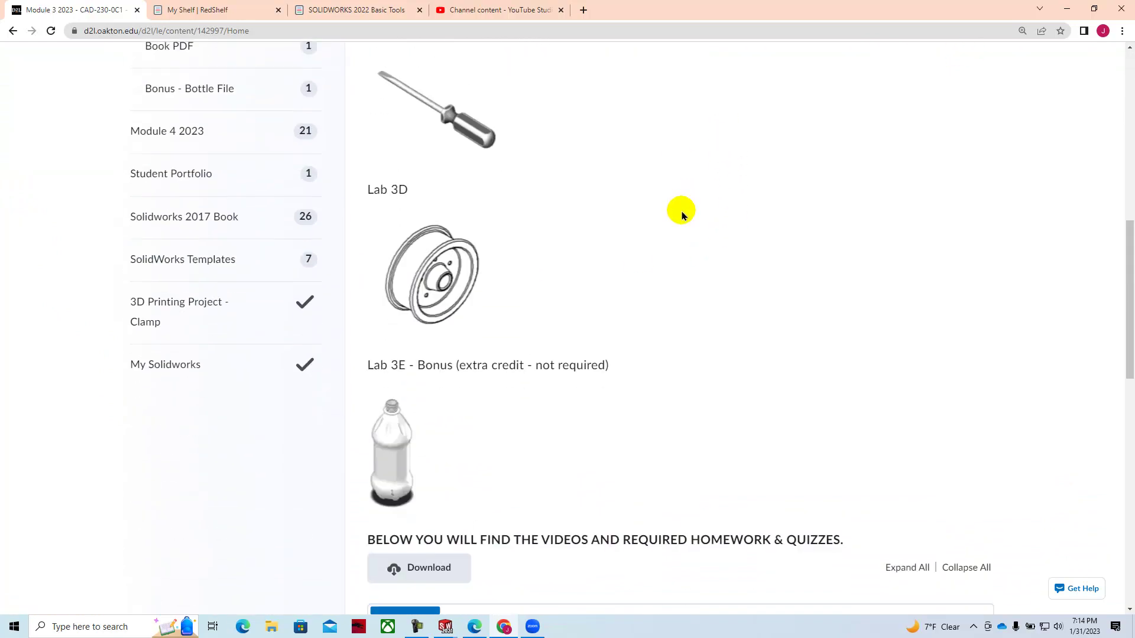
scroll(681, 216, "down", 5)
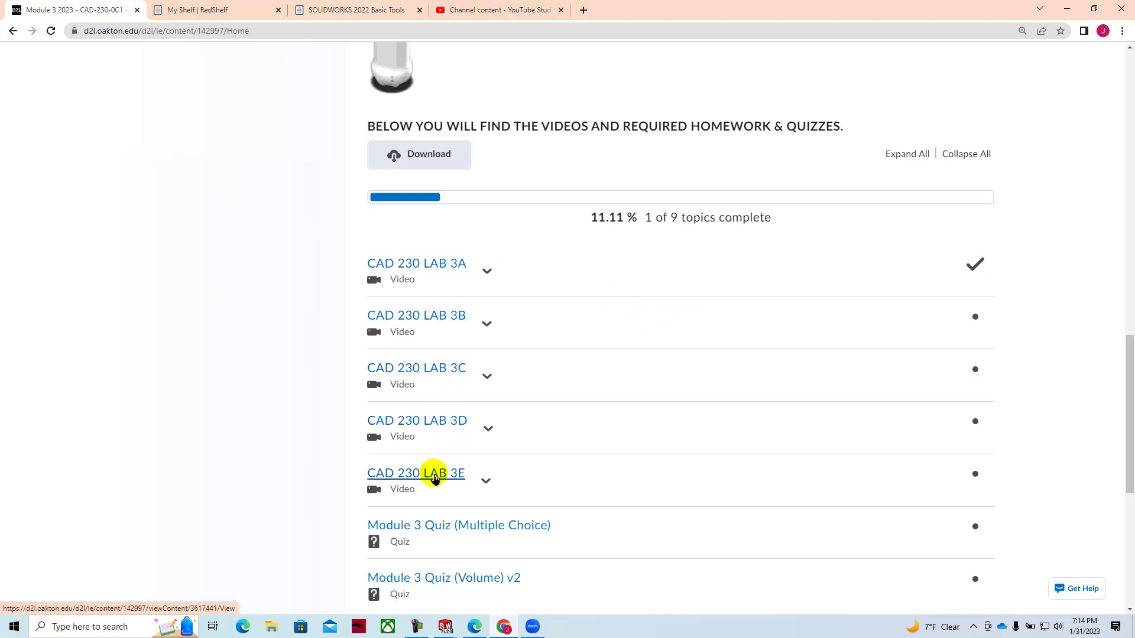
scroll(575, 361, "down", 3)
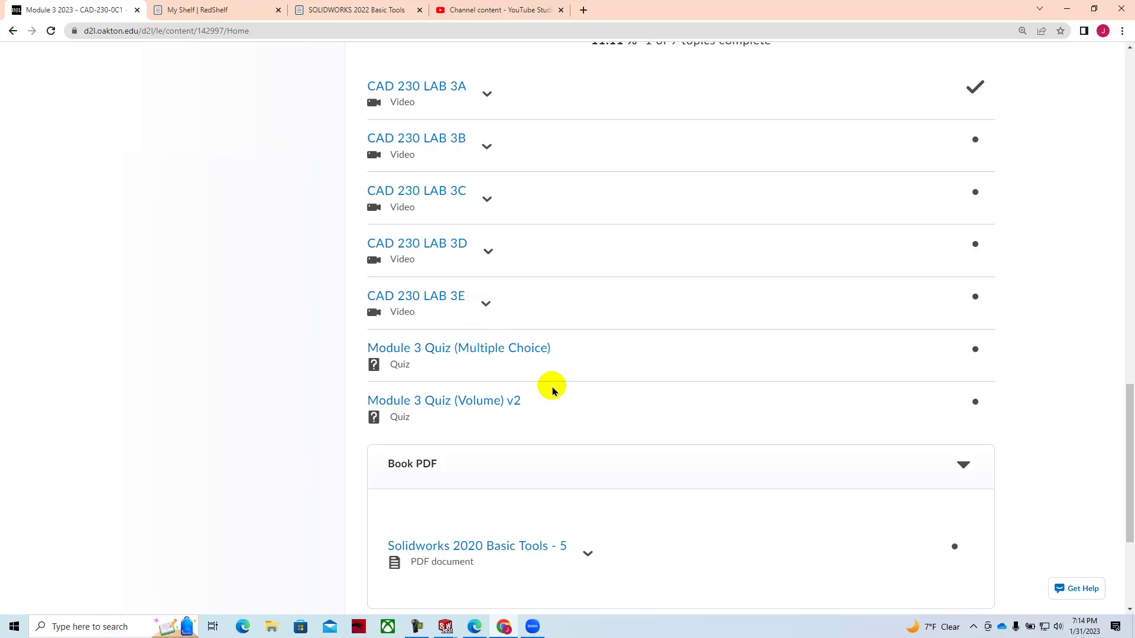
scroll(552, 389, "up", 10)
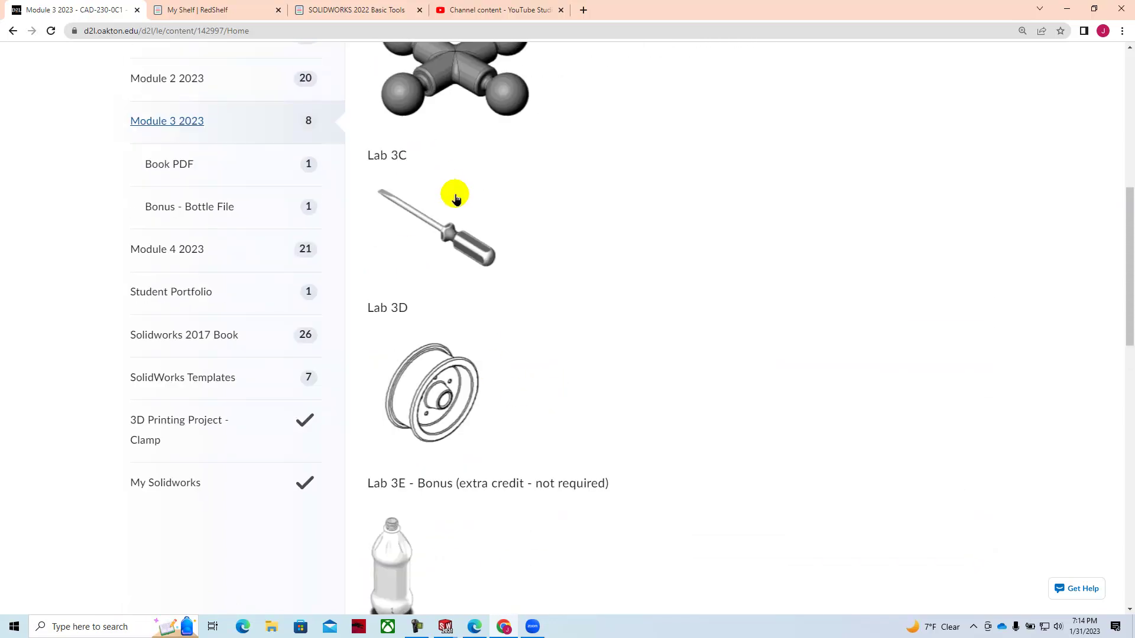
scroll(458, 200, "up", 2)
scroll(461, 201, "down", 12)
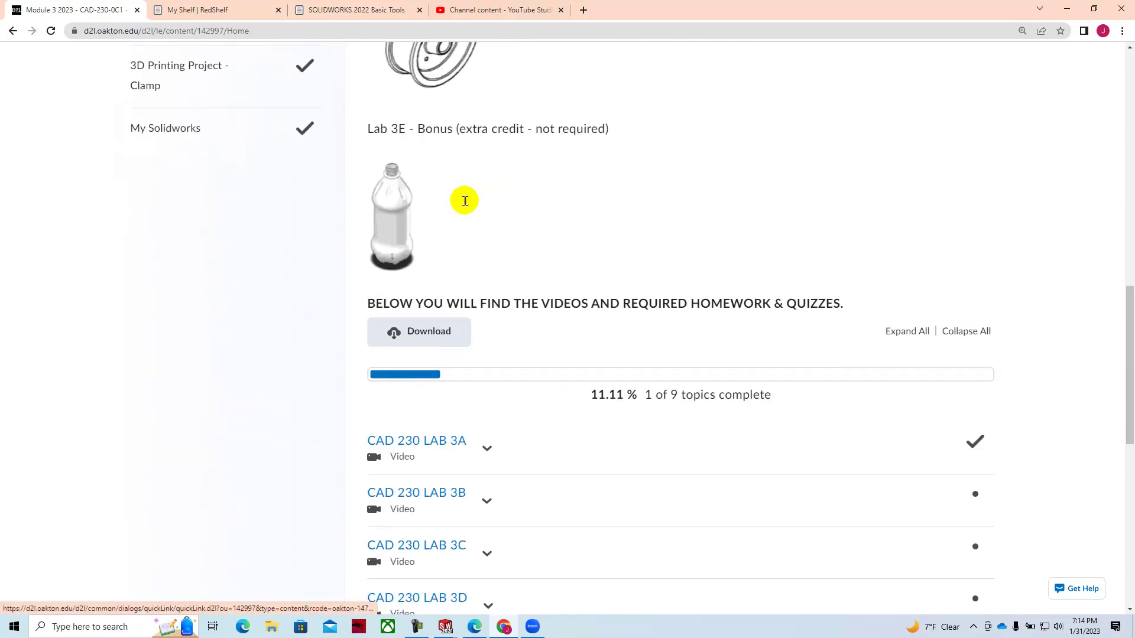
scroll(465, 204, "down", 3)
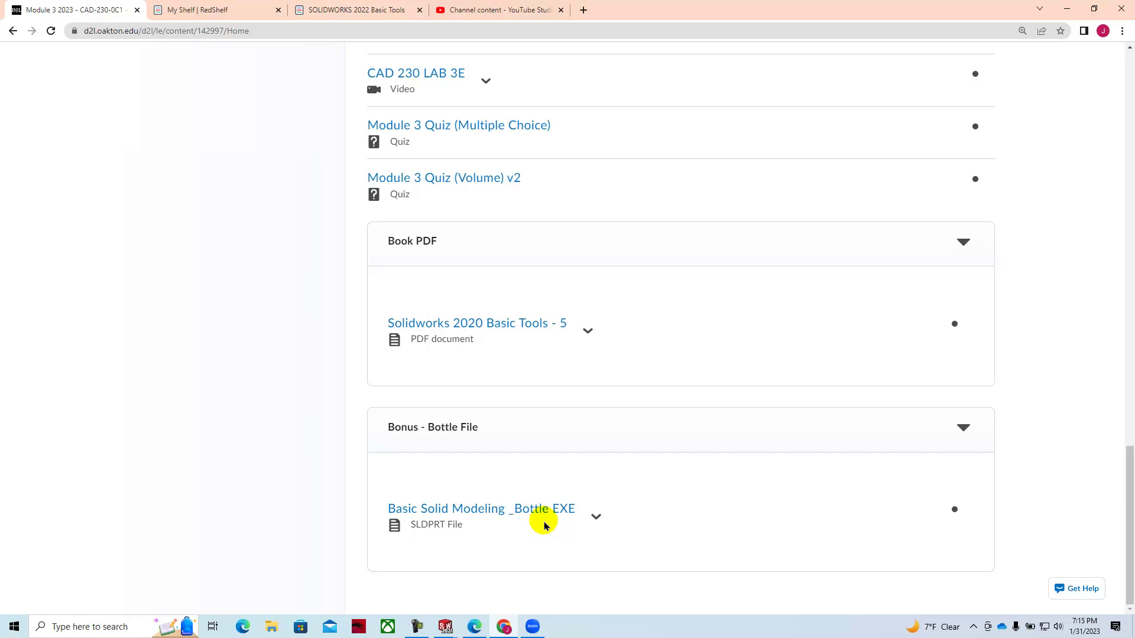
scroll(590, 461, "up", 11)
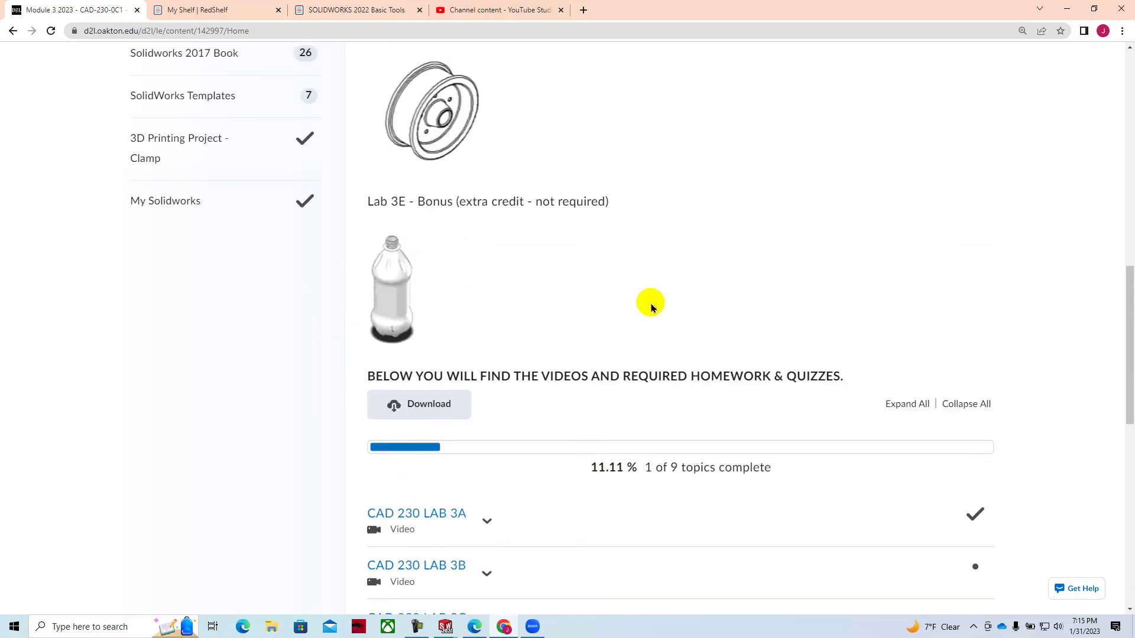
left_click_drag(1128, 378, 1129, 160)
Switch to SOLIDWORKS, maximize the JC-3A part and roll the model back to just after Revolve1.
left_click(1068, 11)
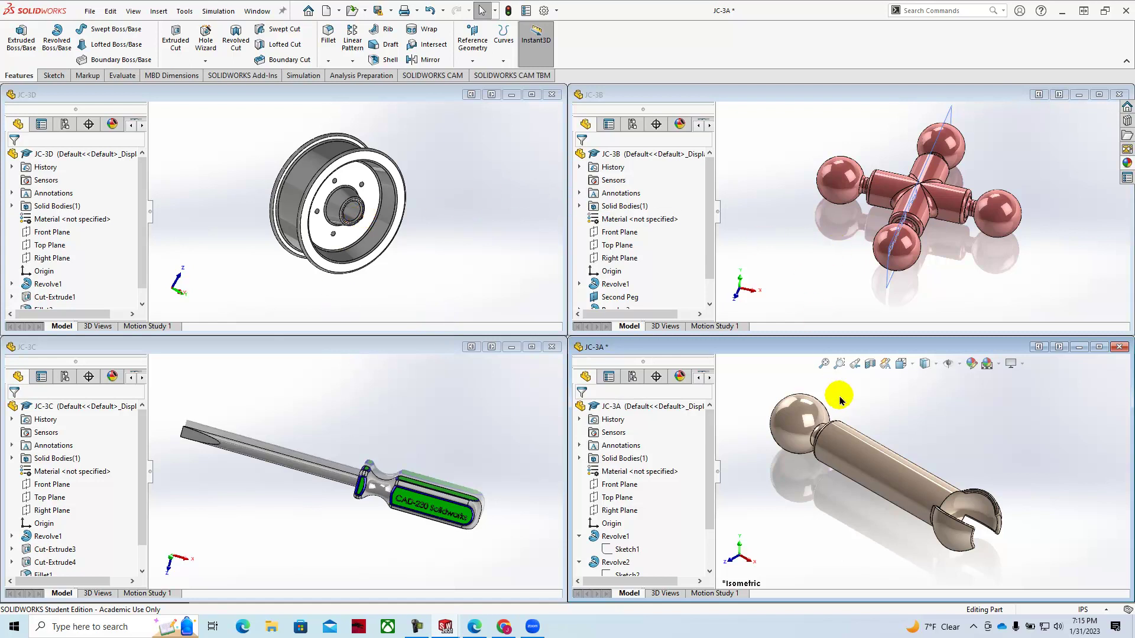
left_click(1098, 348)
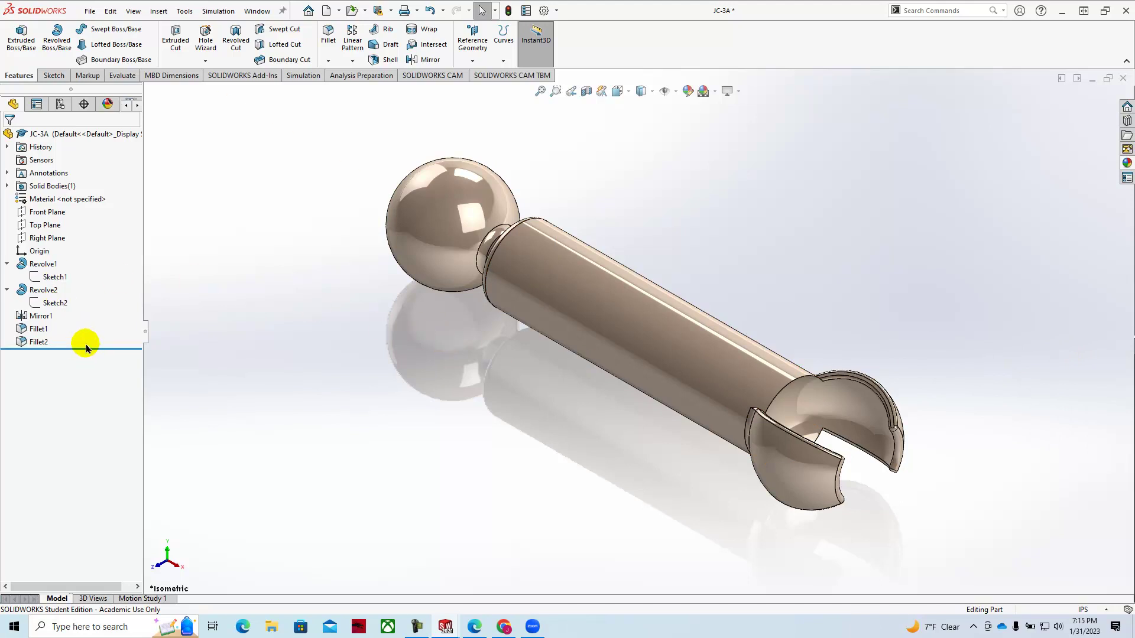
left_click_drag(95, 348, 86, 270)
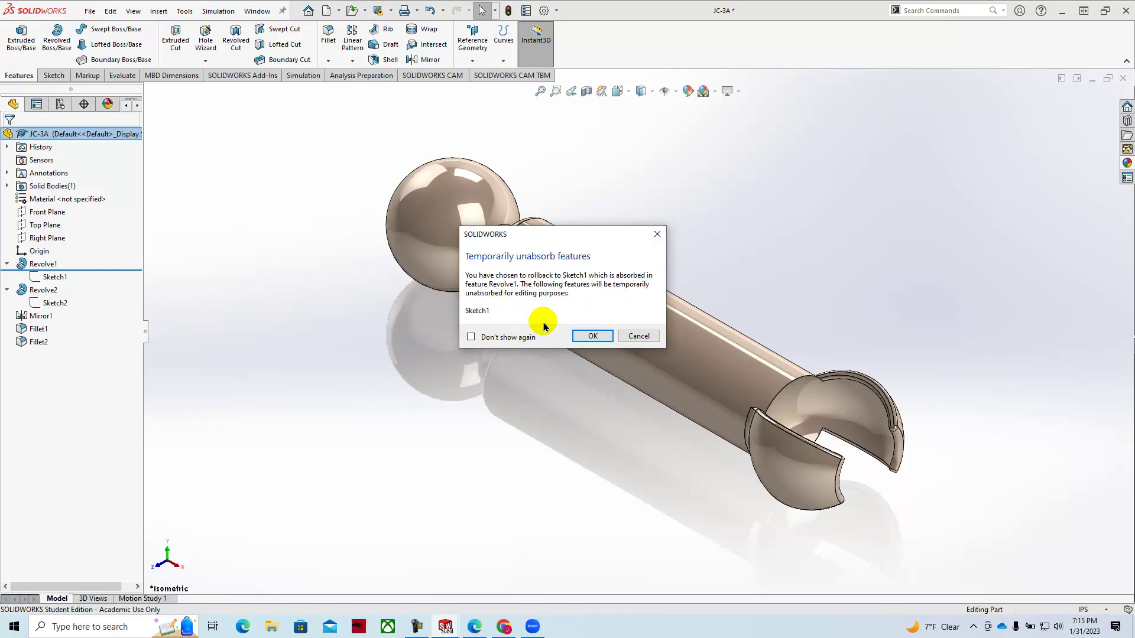
left_click(582, 336)
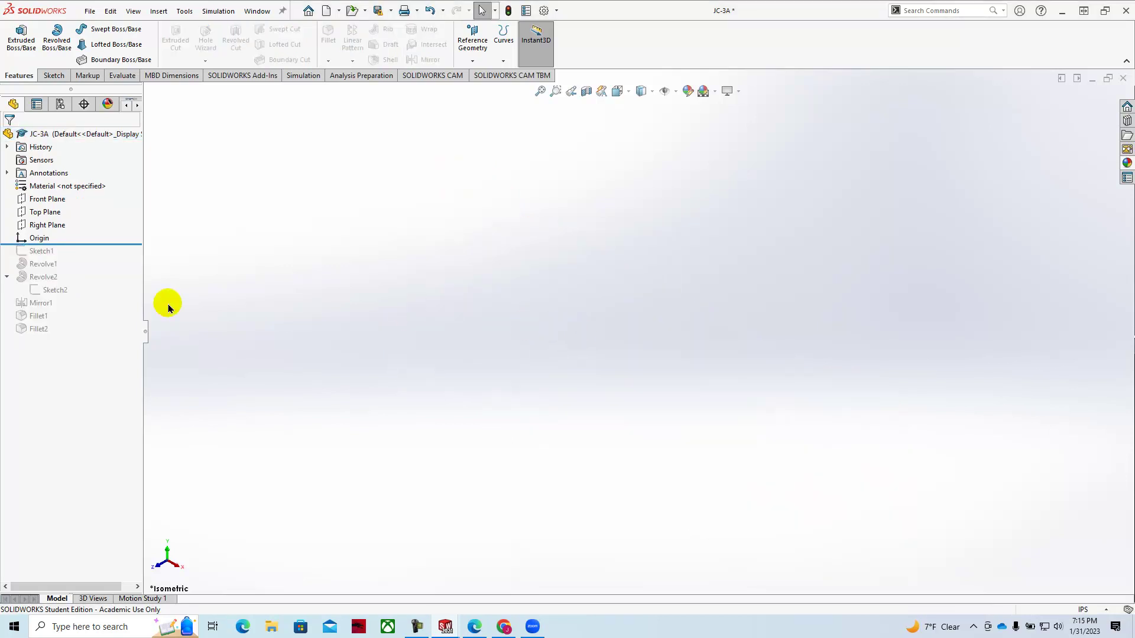
left_click_drag(101, 245, 100, 275)
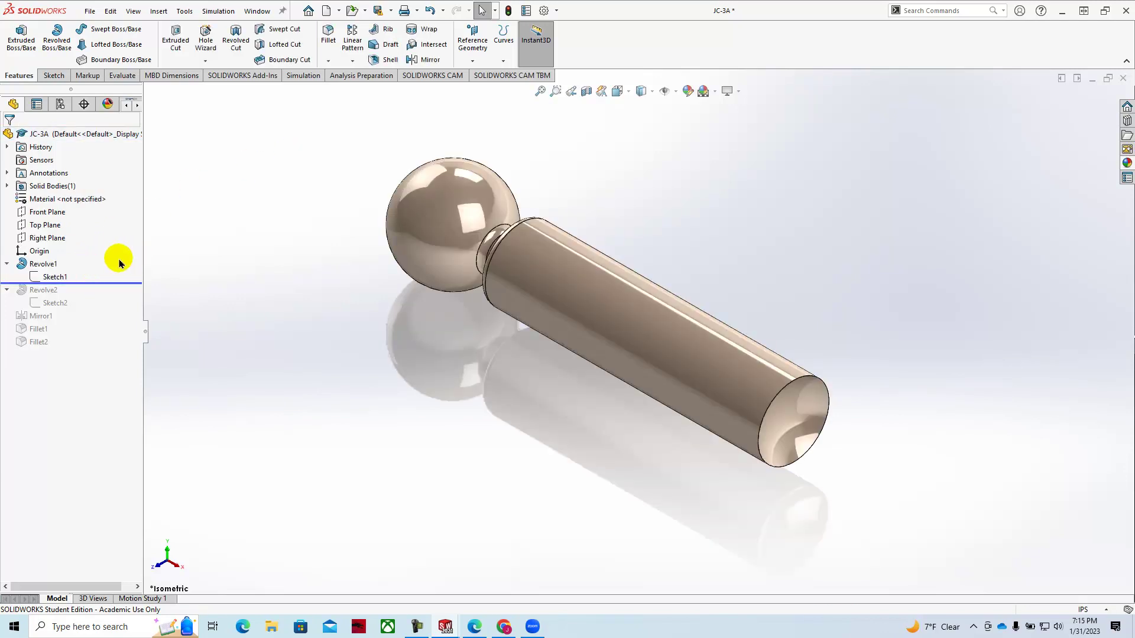
Edit Sketch1 of Revolve1 and delete the radius dimension of the ball's arc.
left_click(53, 277)
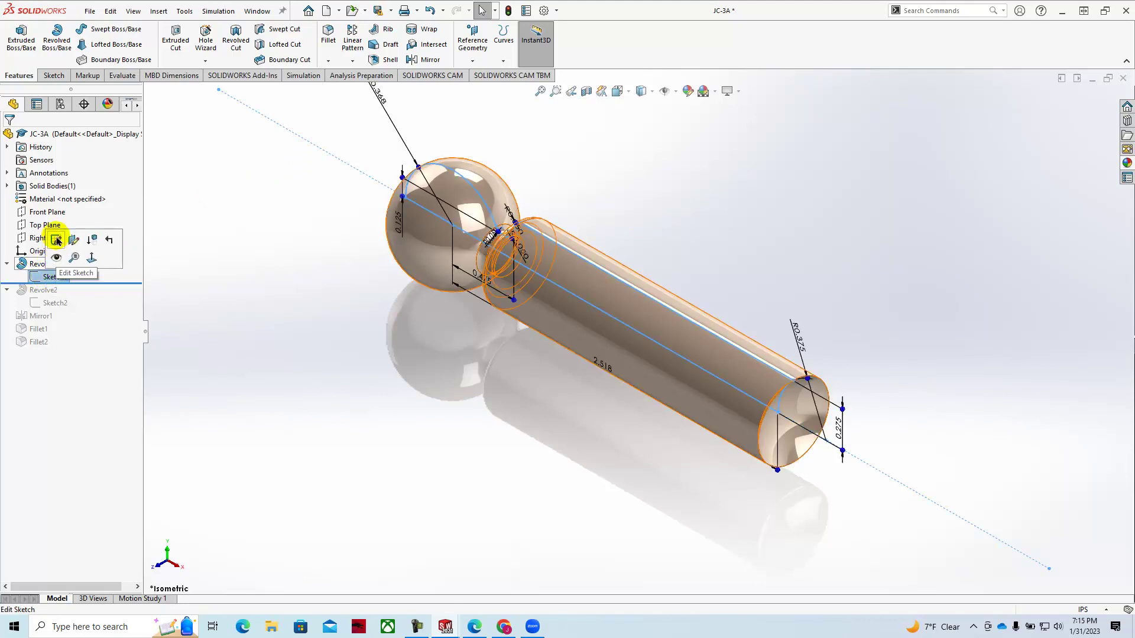
left_click(57, 241)
scroll(782, 328, "down", 3)
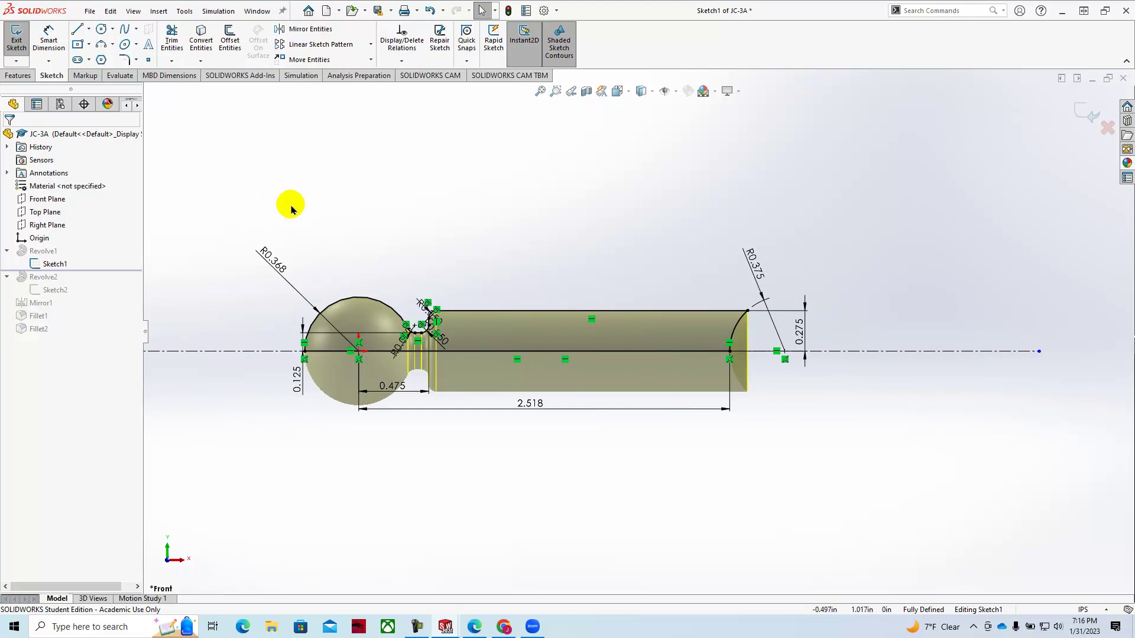
left_click(266, 263)
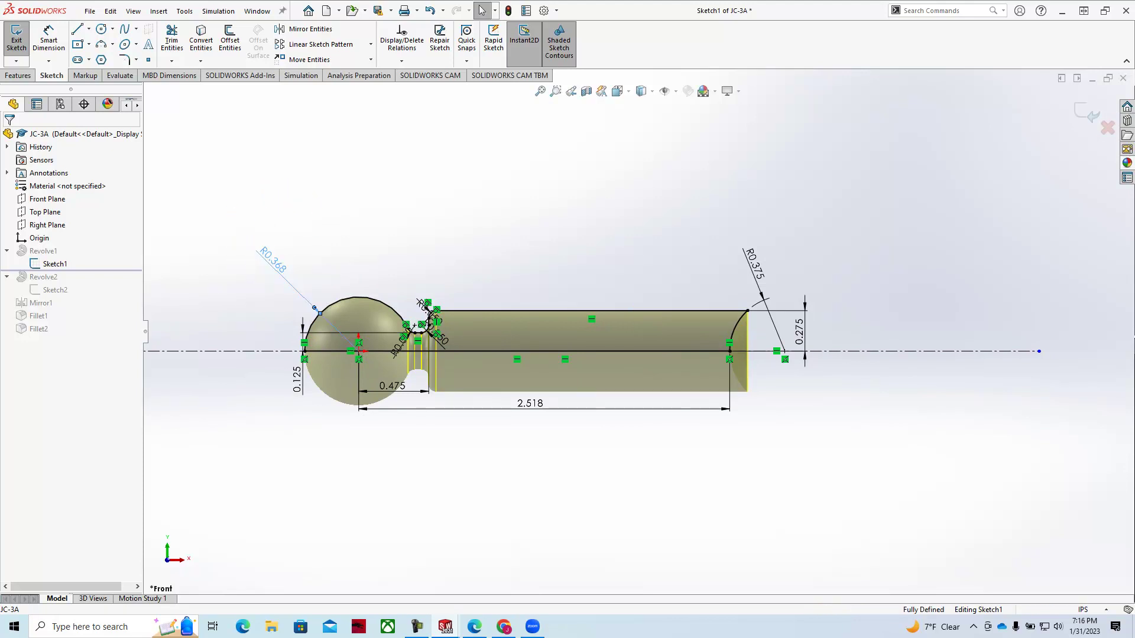
right_click(236, 291)
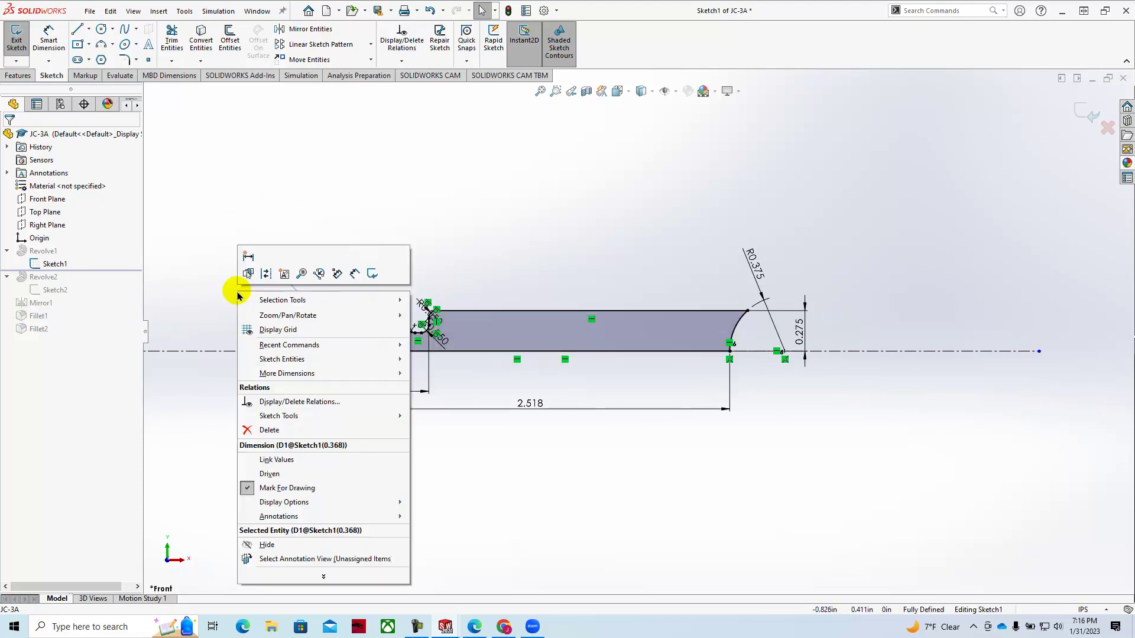
left_click(253, 431)
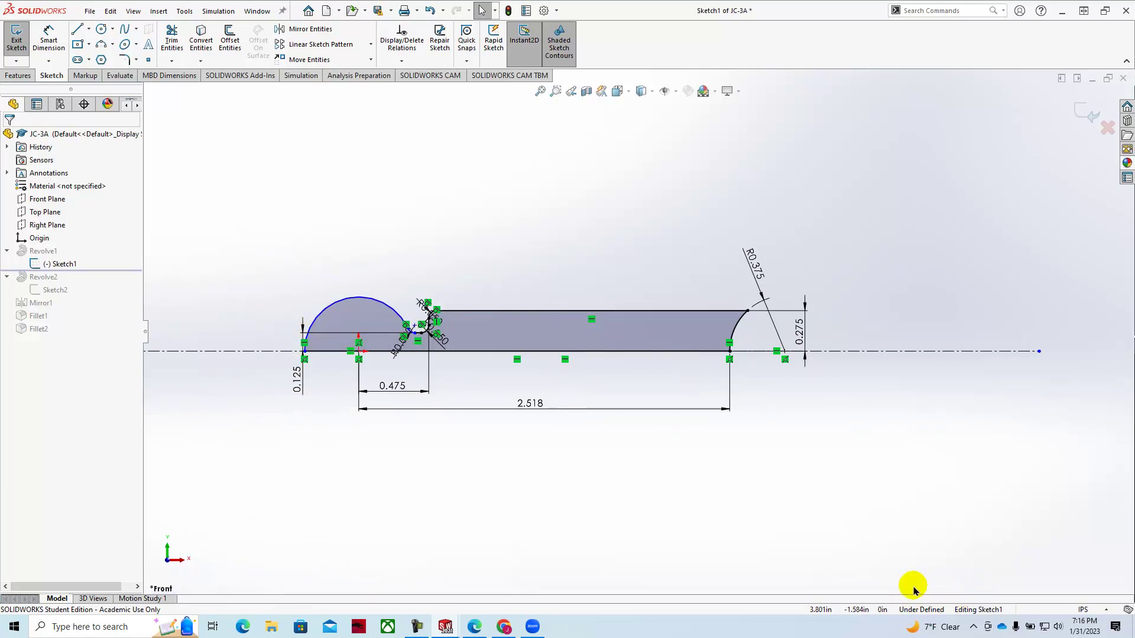
Use Fully Define Sketch on the ball's arc as the selected entity to dimension it, and rebuild the part.
right_click(292, 205)
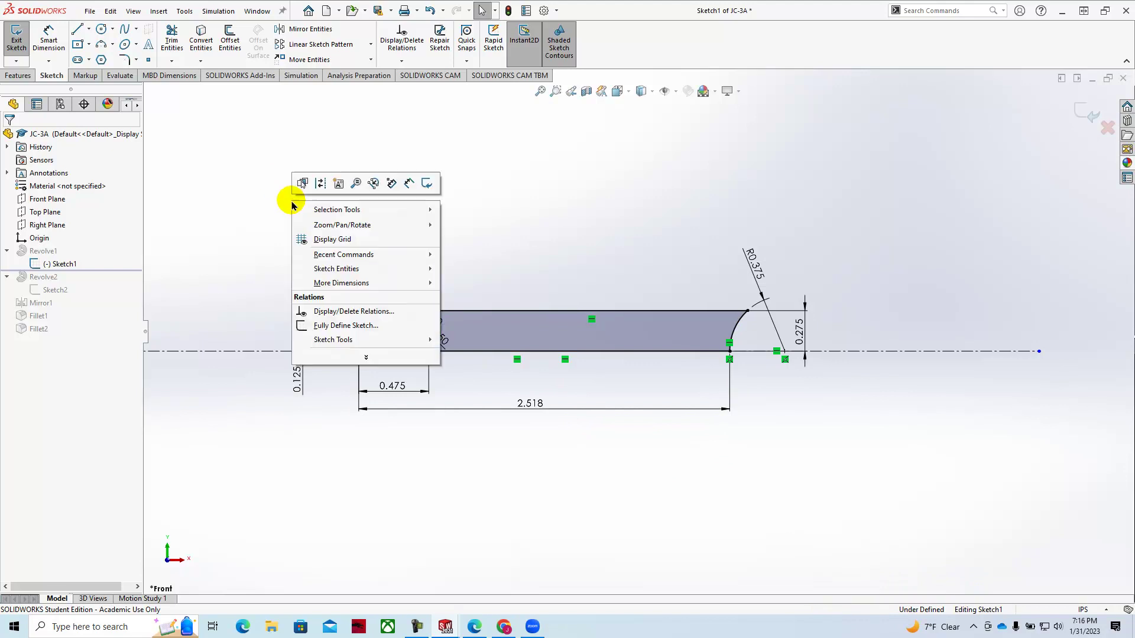
left_click(336, 327)
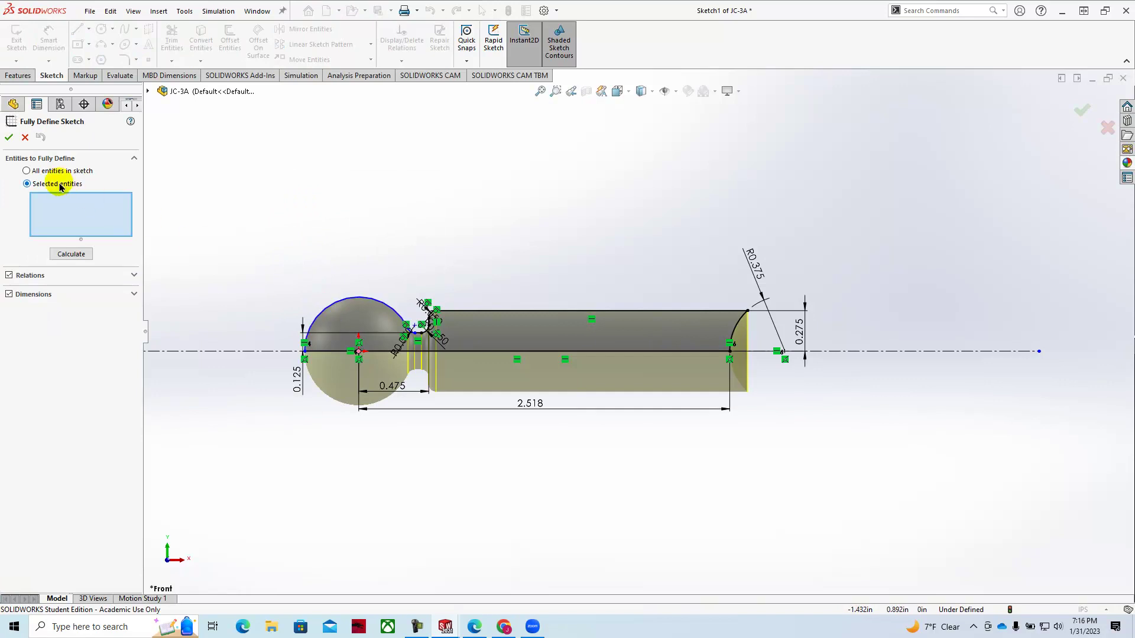
left_click(326, 312)
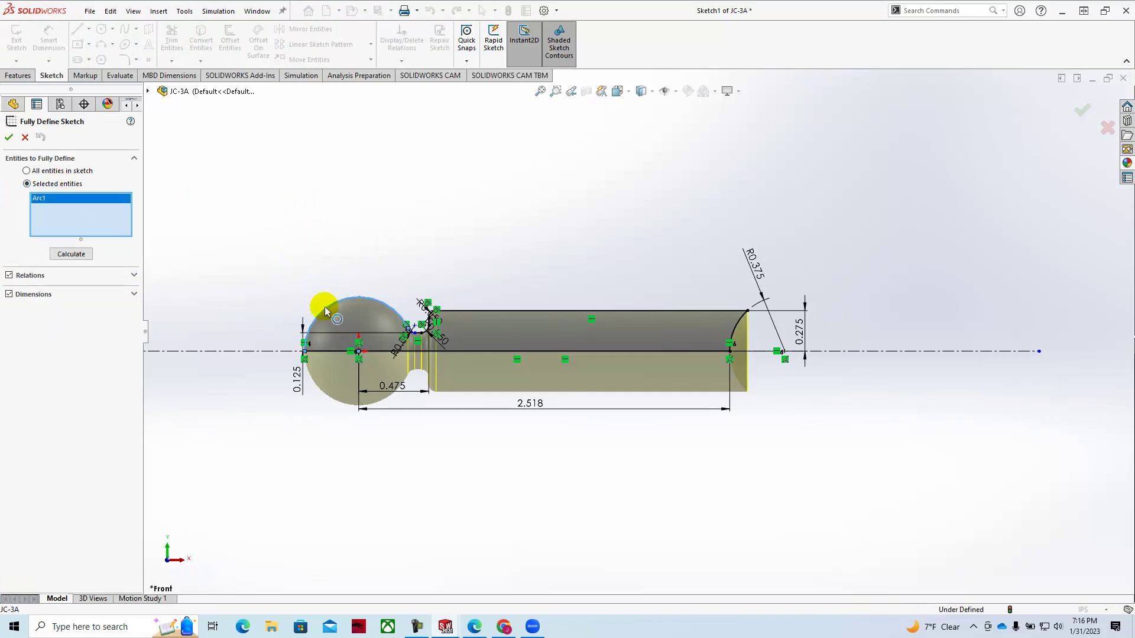
left_click(70, 253)
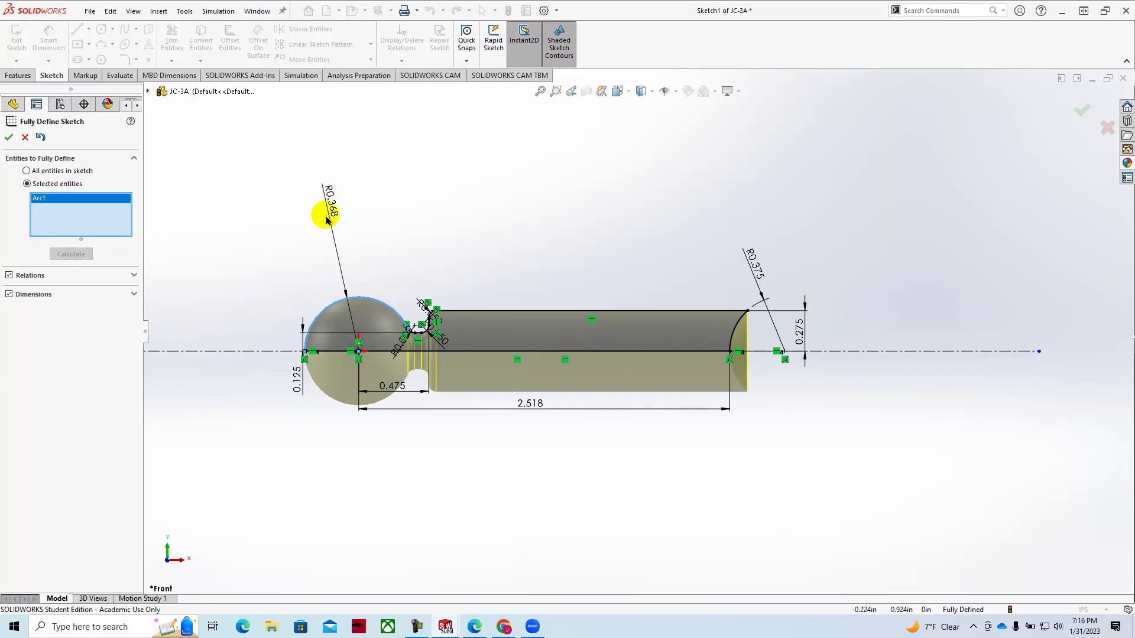
left_click(8, 140)
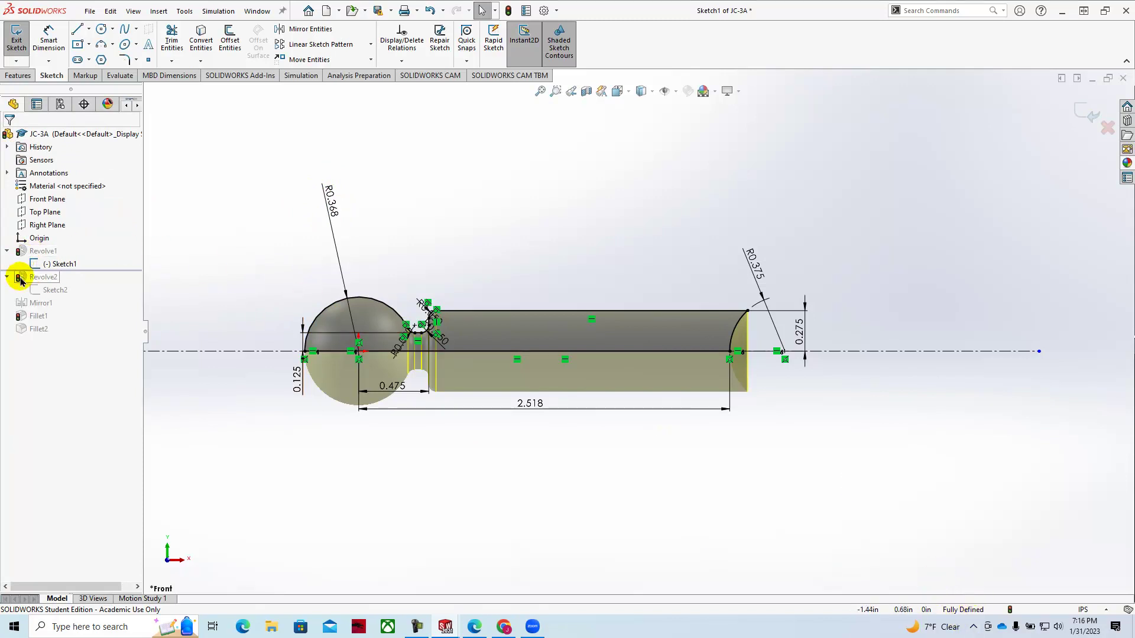
left_click(508, 11)
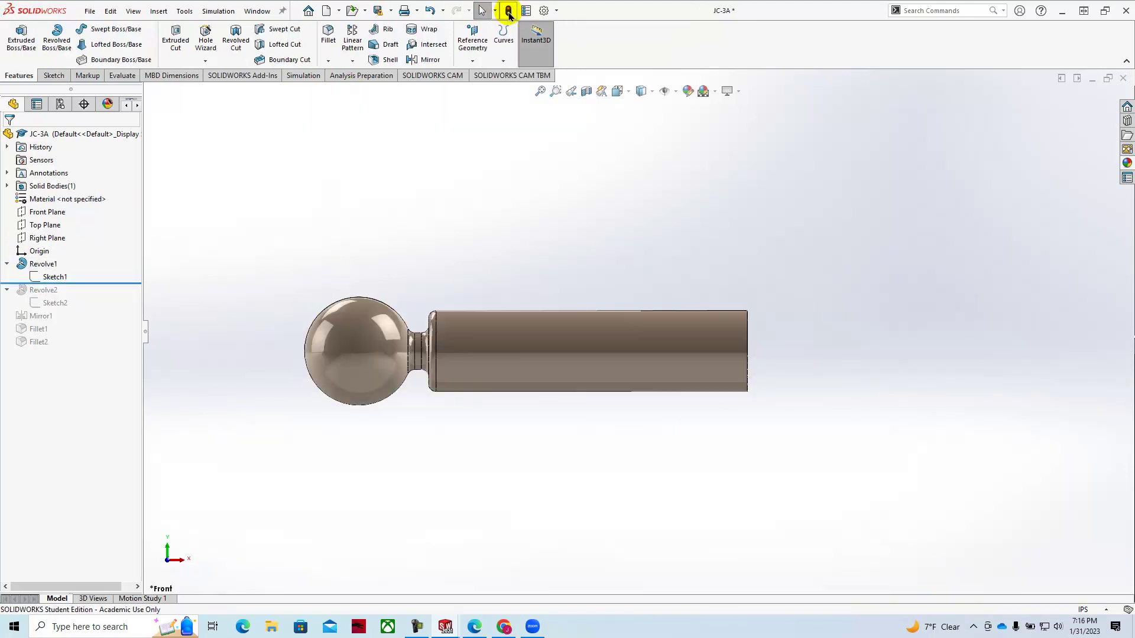
Roll the model forward to just after Revolve2, accepting the temporary unabsorbing of Sketch2.
left_click_drag(107, 282, 107, 291)
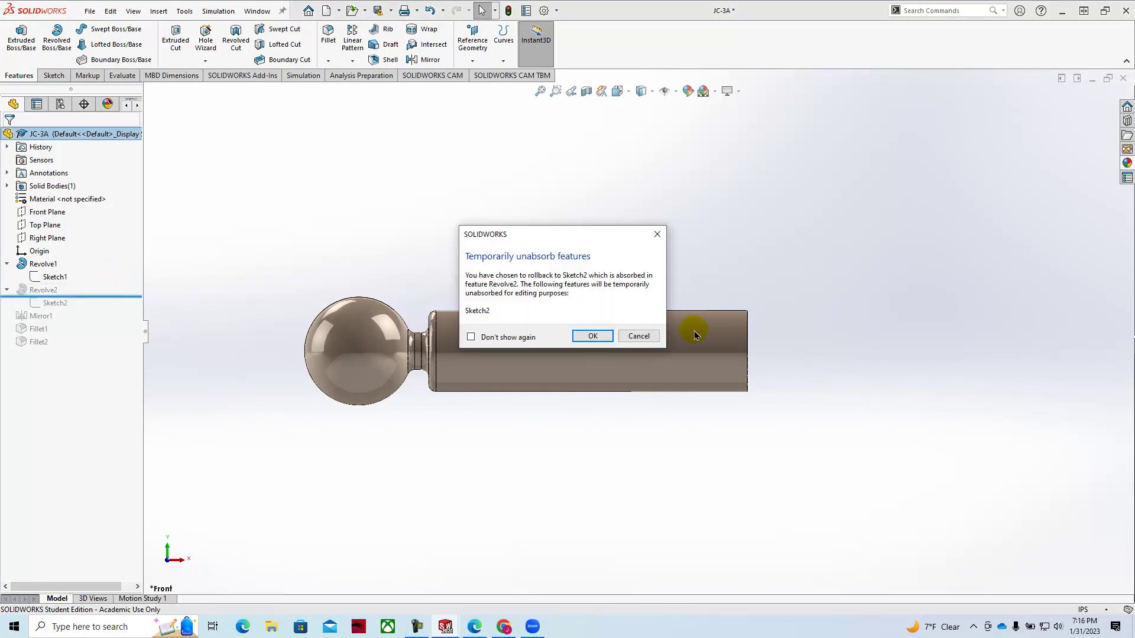
left_click(588, 332)
mouse_move(101, 296)
left_mouse_down()
mouse_move(89, 286)
mouse_move(89, 307)
left_mouse_up()
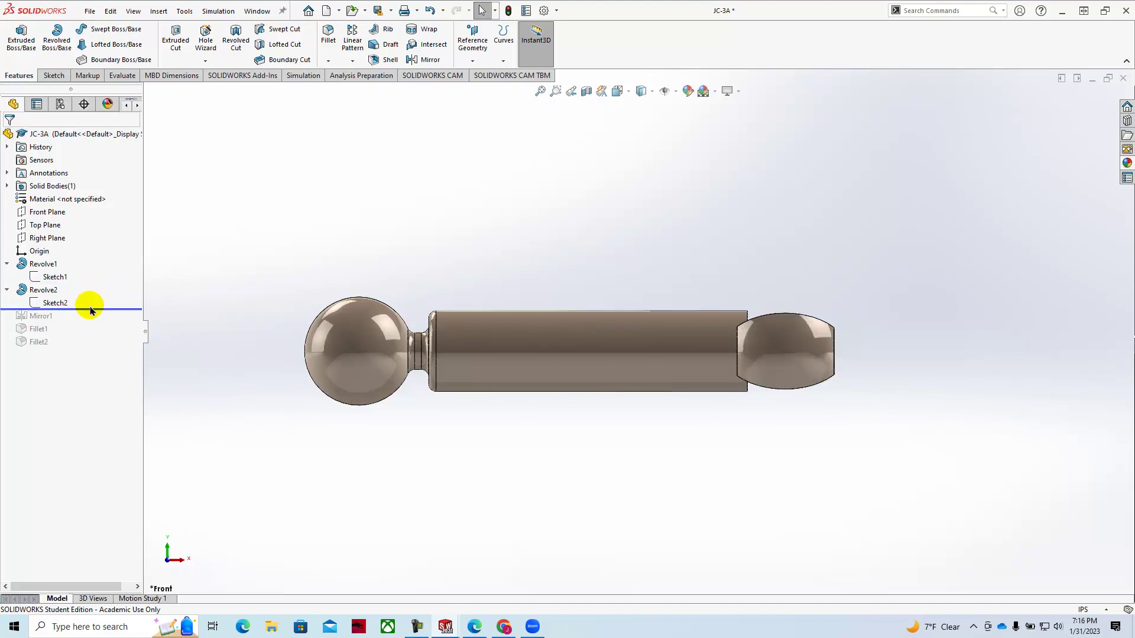
middle_click_drag(712, 243, 661, 522)
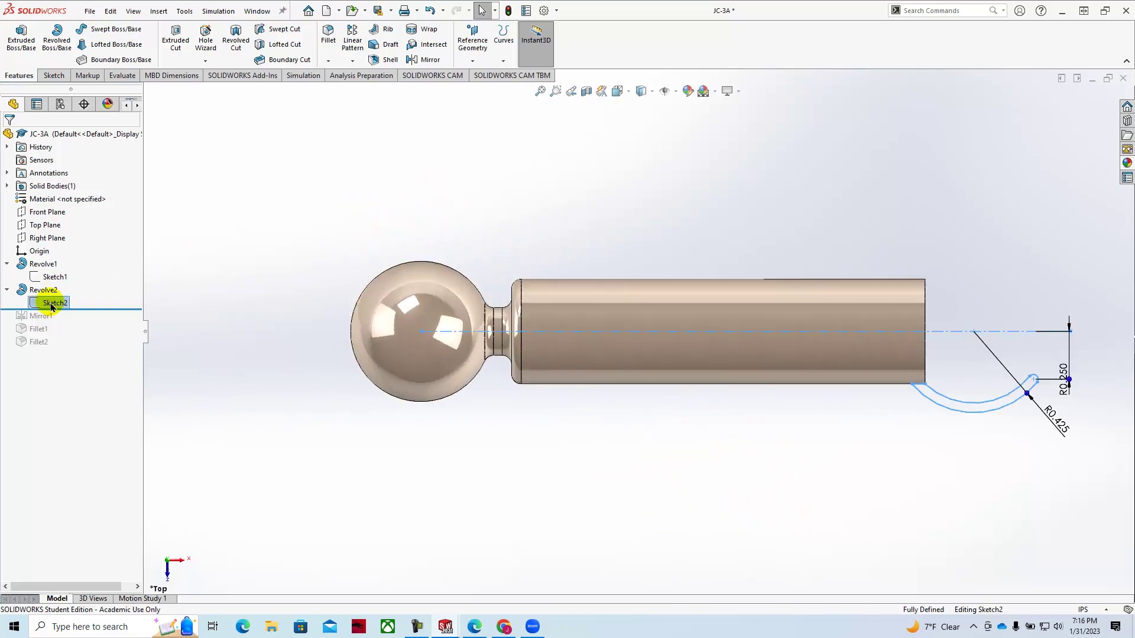
Inspect the curved claw profile in Sketch2 of Revolve2 together with the revolve preview, and exit the sketch.
scroll(947, 367, "down", 5)
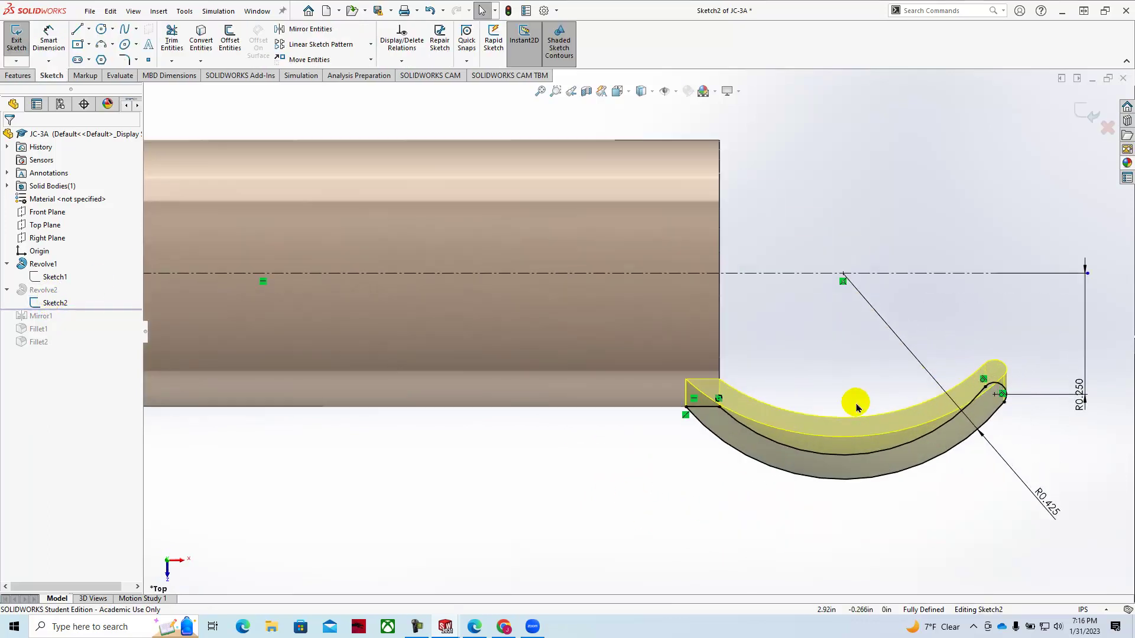
mouse_move(899, 380)
middle_mouse_down()
mouse_move(877, 413)
mouse_move(823, 431)
middle_mouse_up()
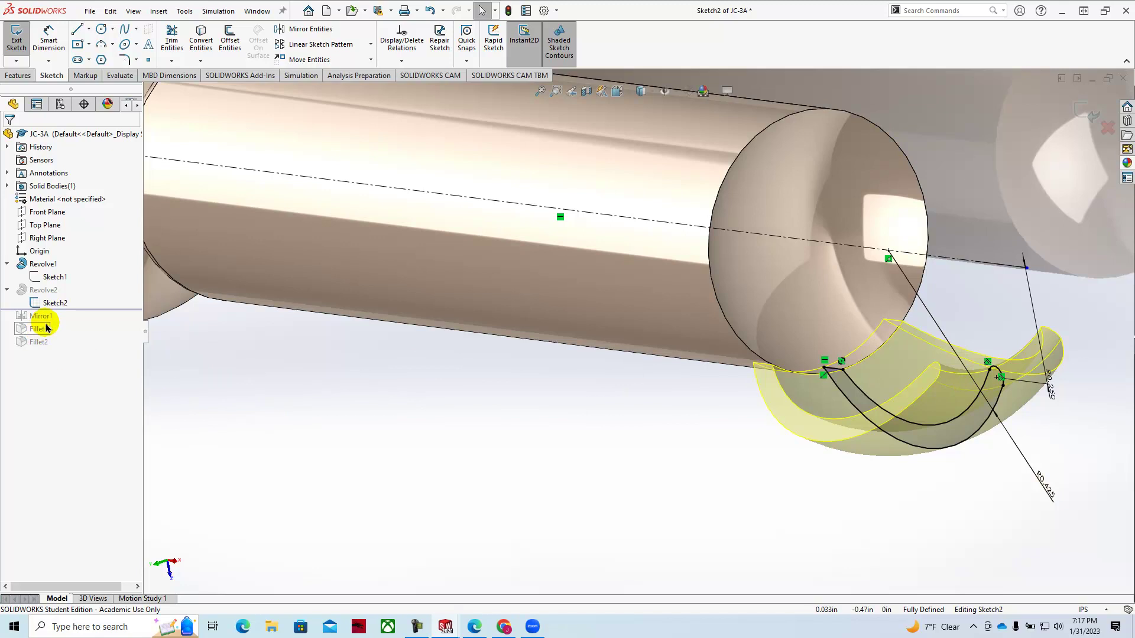
left_click(1091, 115)
Roll the JC-3A model forward through Mirror1, Fillet1 and Fillet2 to the end of the feature tree.
left_click_drag(81, 309, 80, 322)
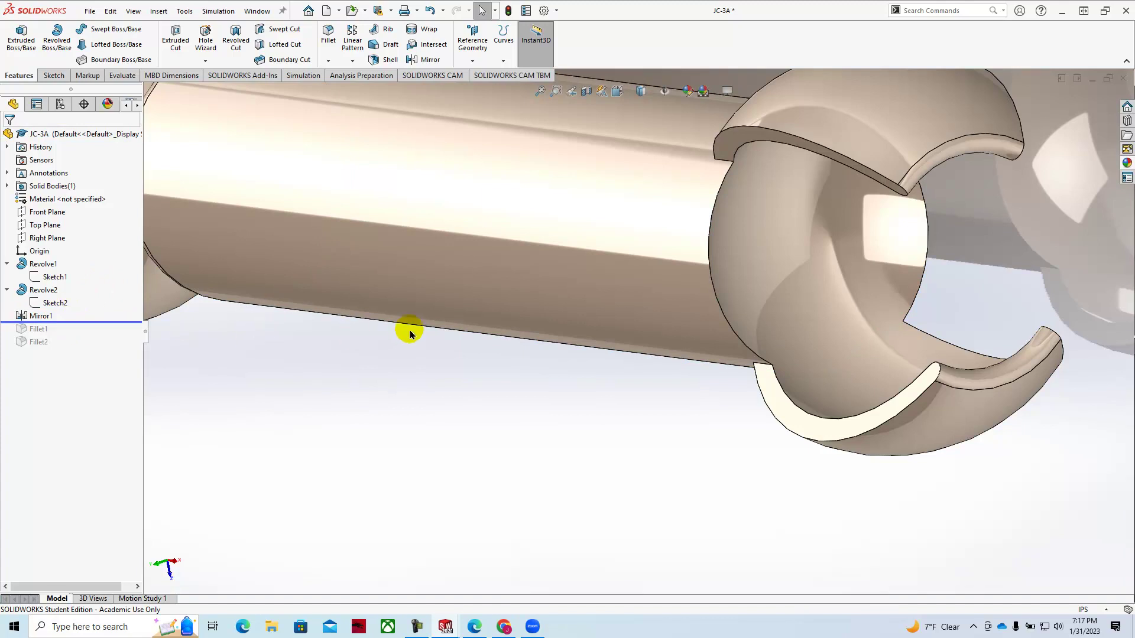
key("f")
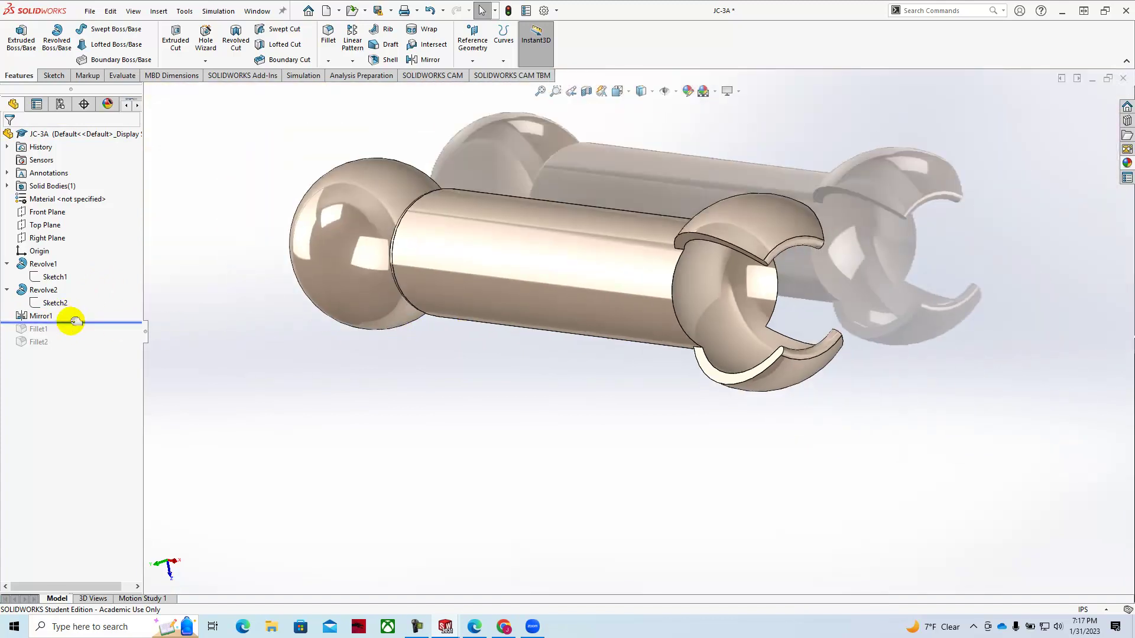
left_click_drag(75, 321, 75, 333)
middle_click_drag(355, 307, 532, 308)
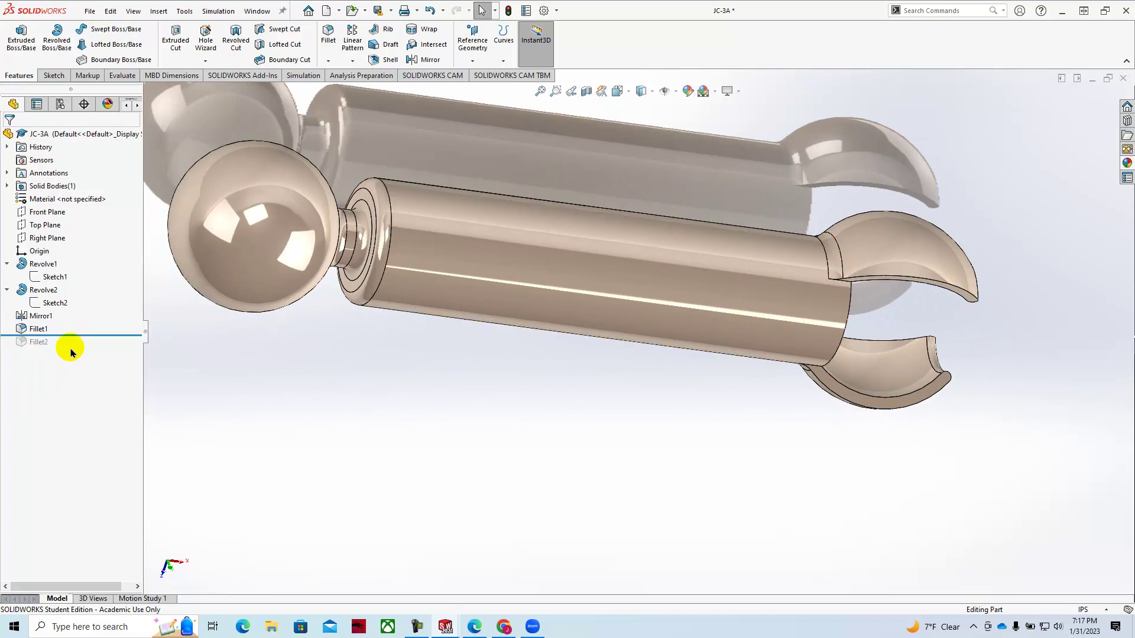
left_click_drag(83, 335, 81, 348)
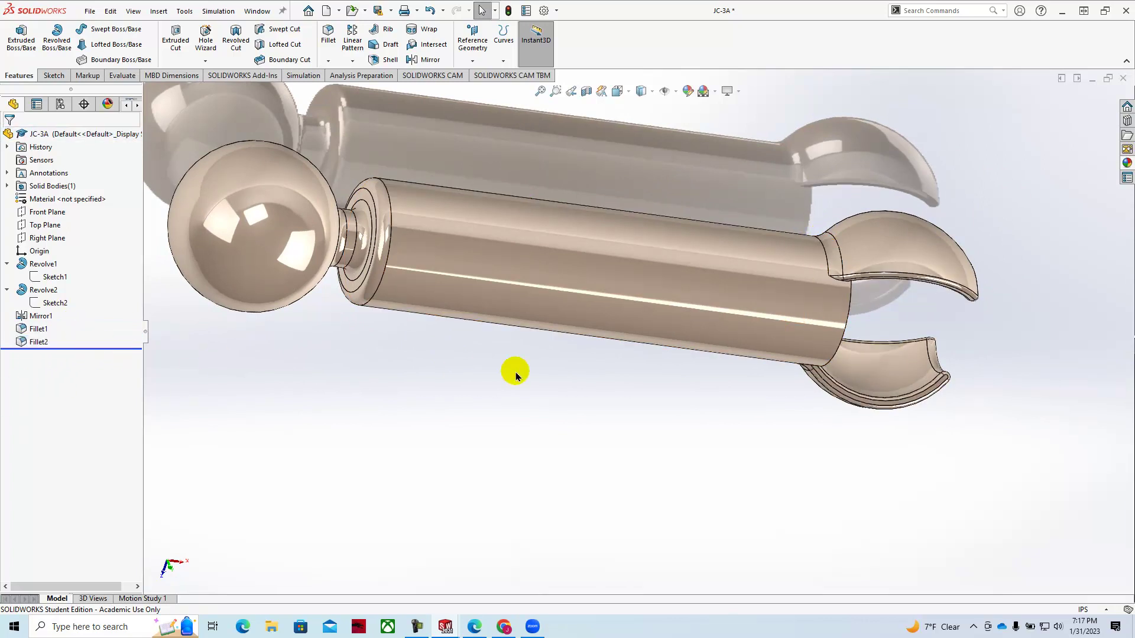
Dismiss the unsaved document notification and return the JC-3A part to the tiled window layout.
scroll(721, 355, "up", 5)
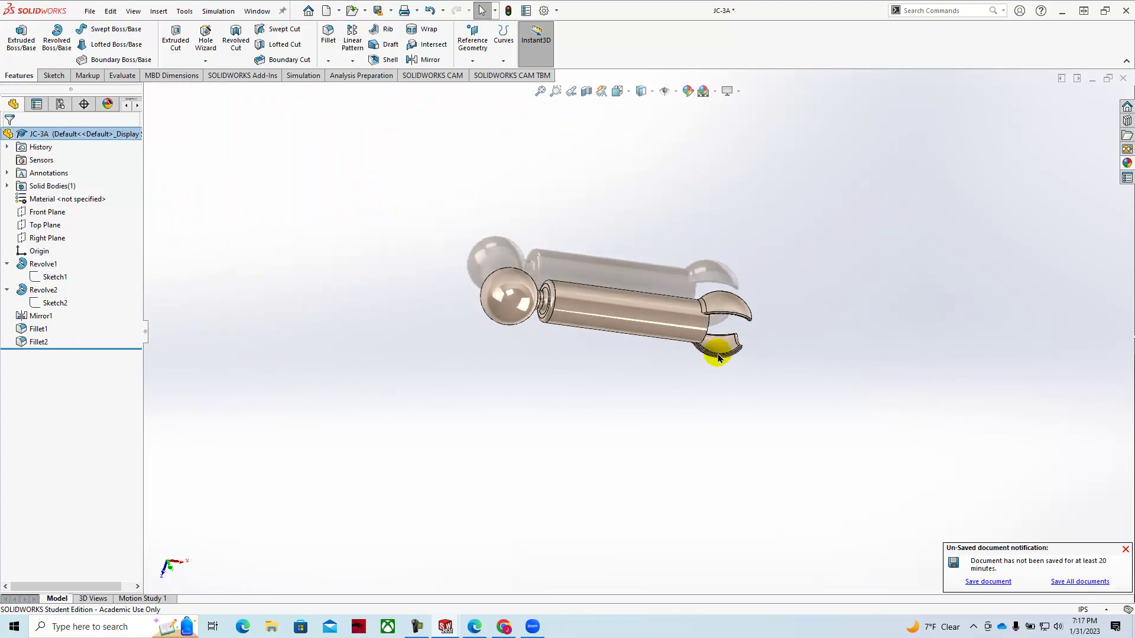
scroll(689, 334, "down", 3)
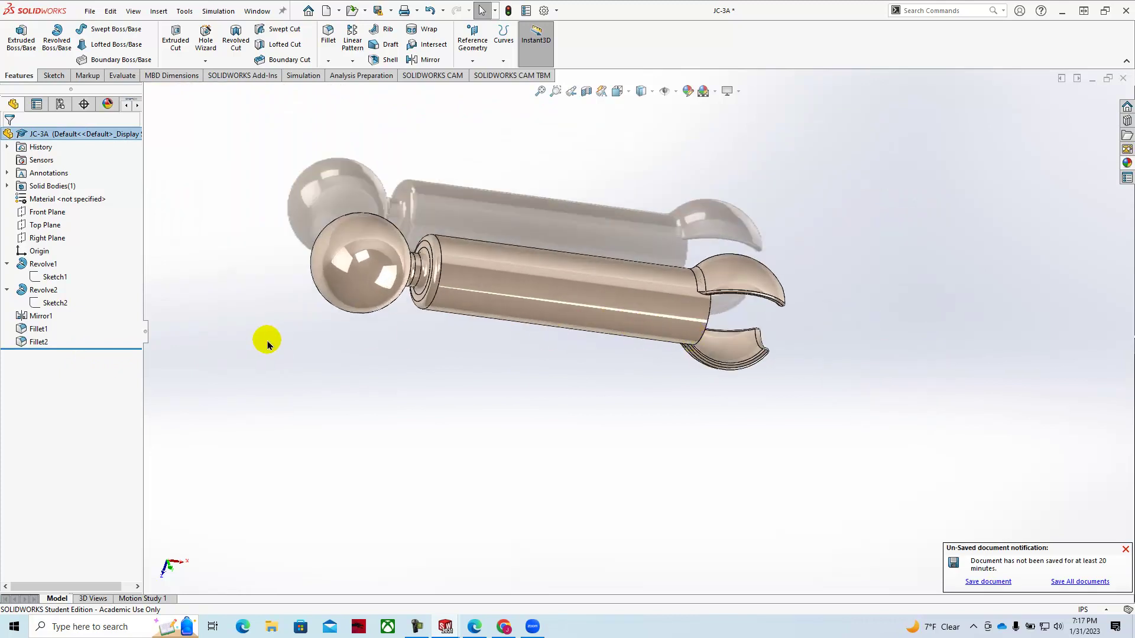
left_click(1125, 550)
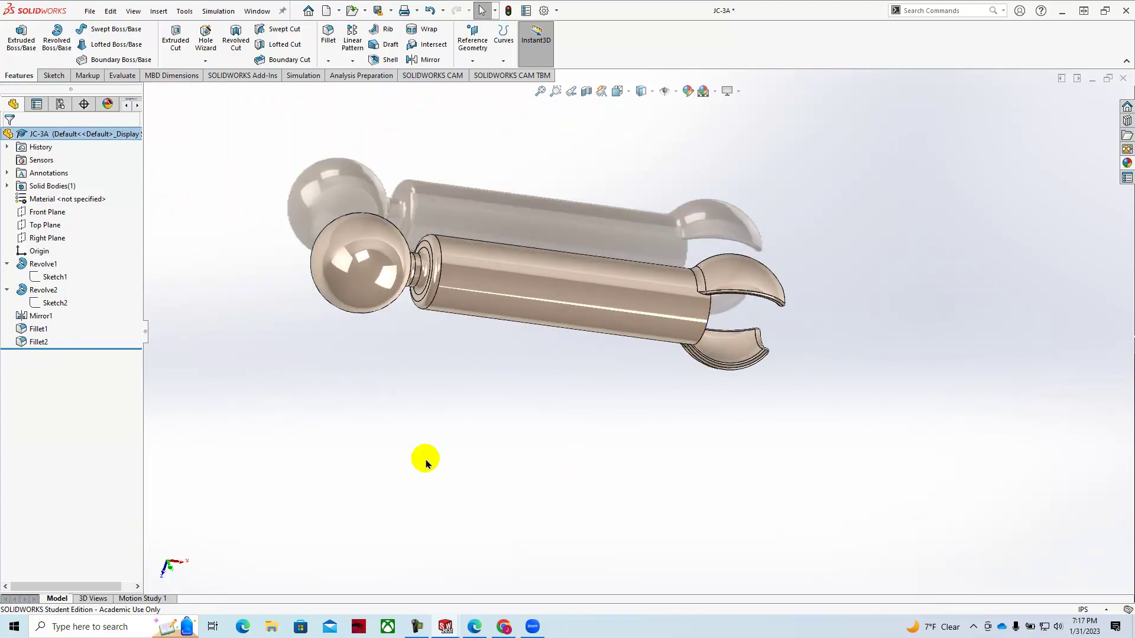
left_click(1108, 79)
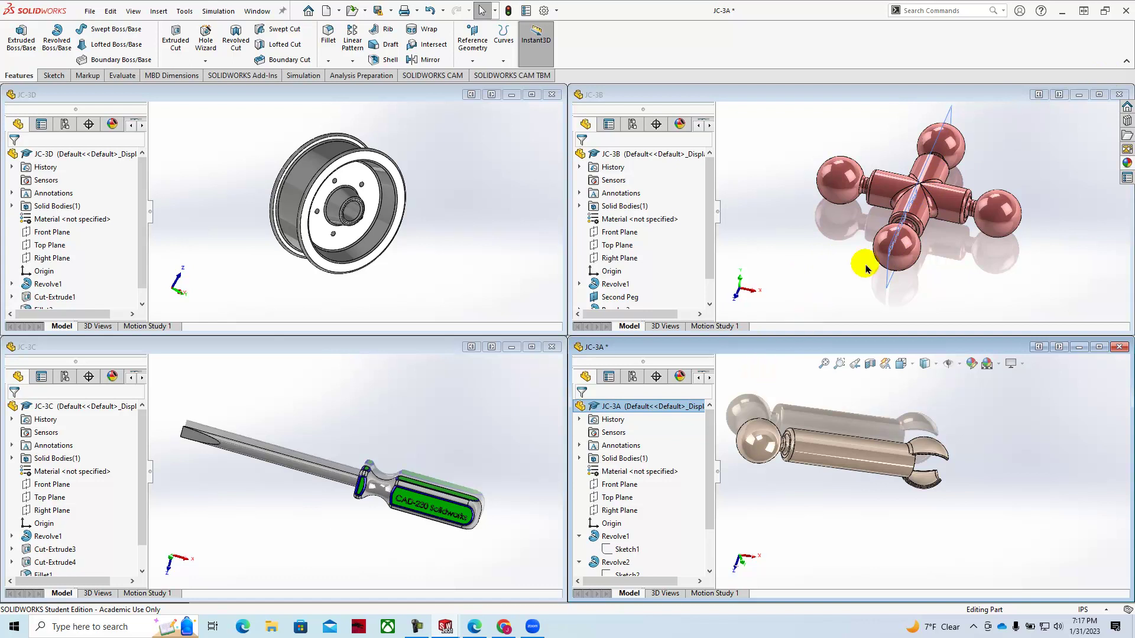
Maximize the JC-3B part, examine its crossed pegs and the Second Peg plane, and return it to the tiled layout.
left_click(1097, 95)
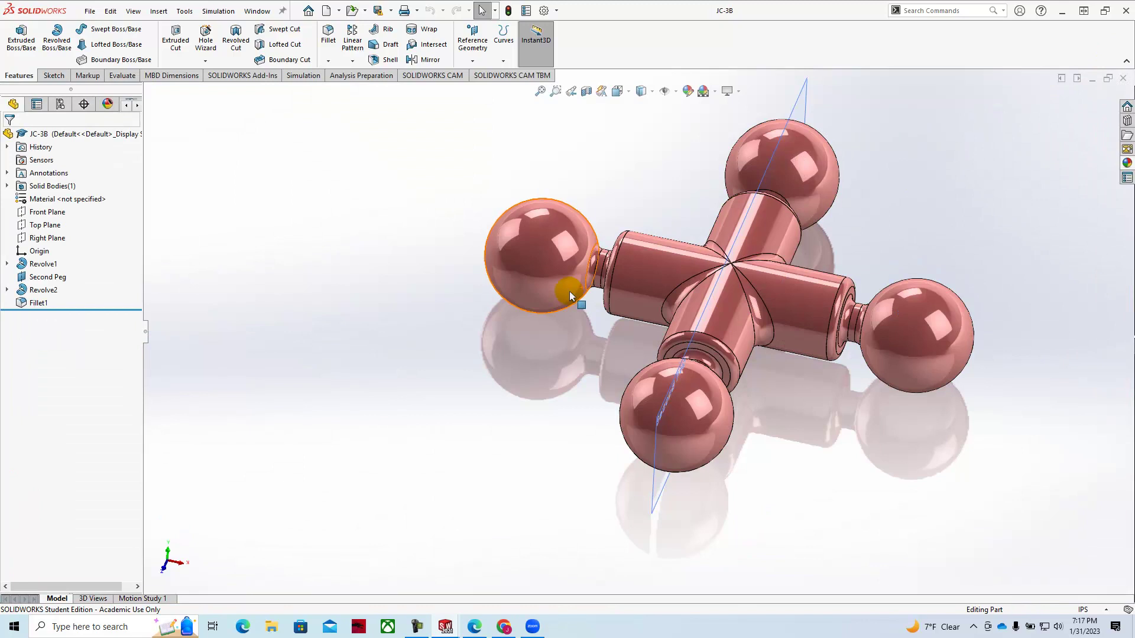
middle_click_drag(555, 276, 494, 274)
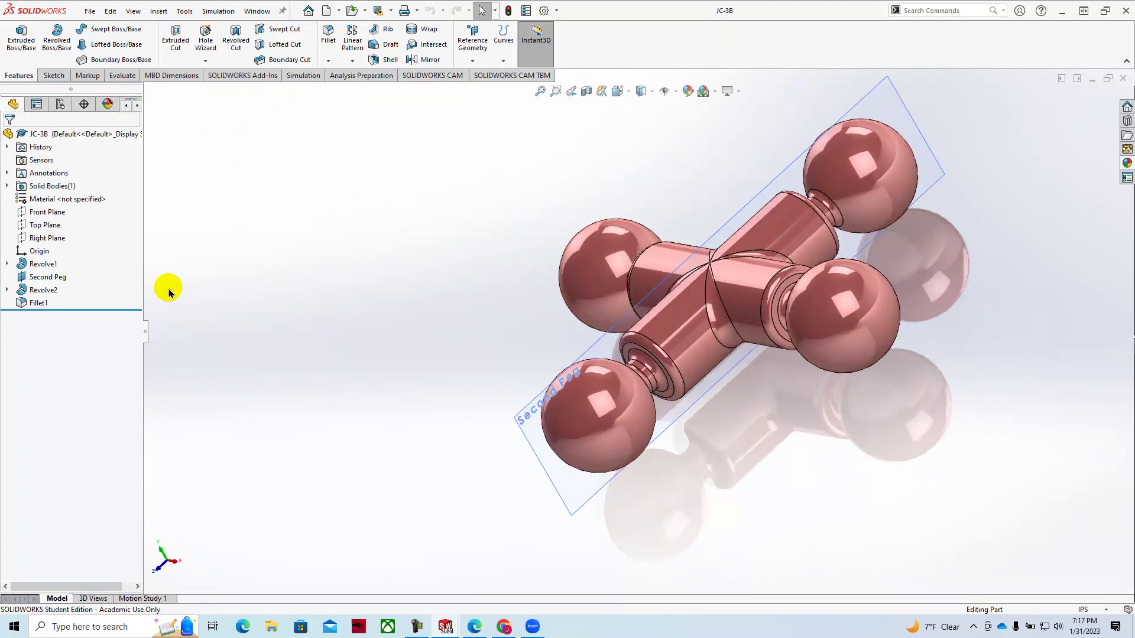
middle_click_drag(397, 286, 426, 291)
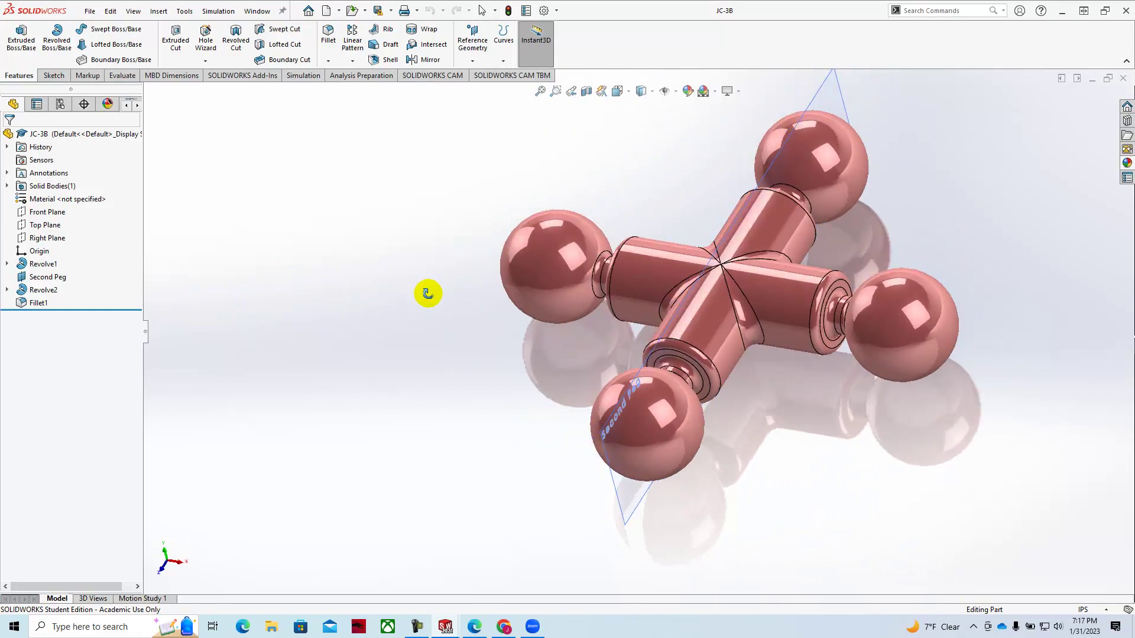
left_click(1107, 79)
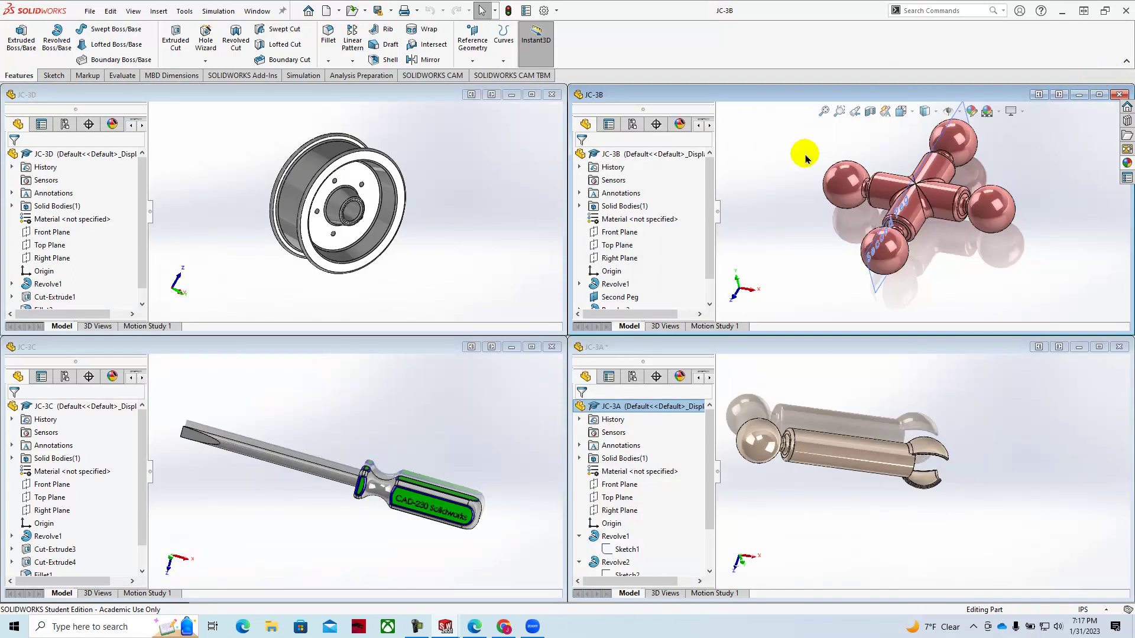
Maximize the JC-3D wheel part and open Sketch1 of Revolve1 for editing.
left_click(447, 207)
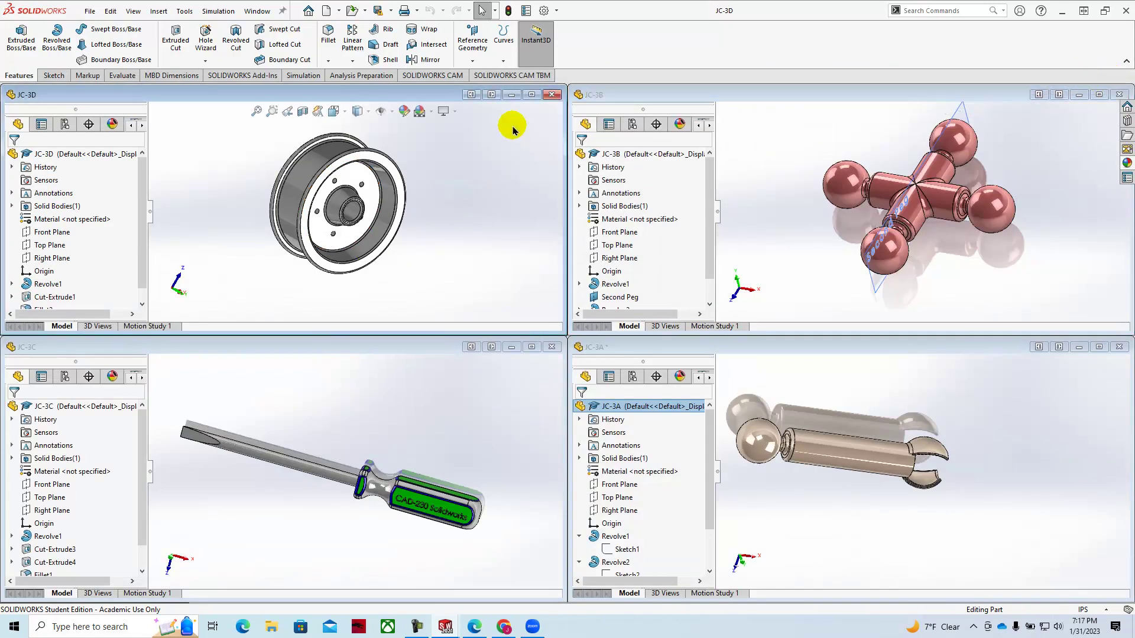
left_click(531, 95)
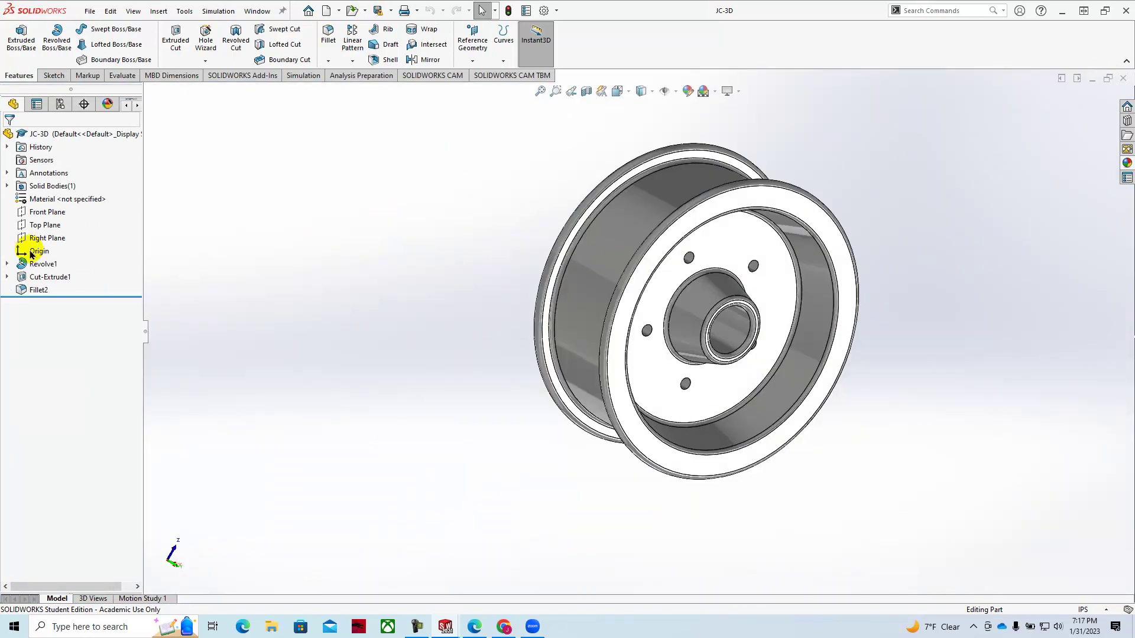
left_click(43, 264)
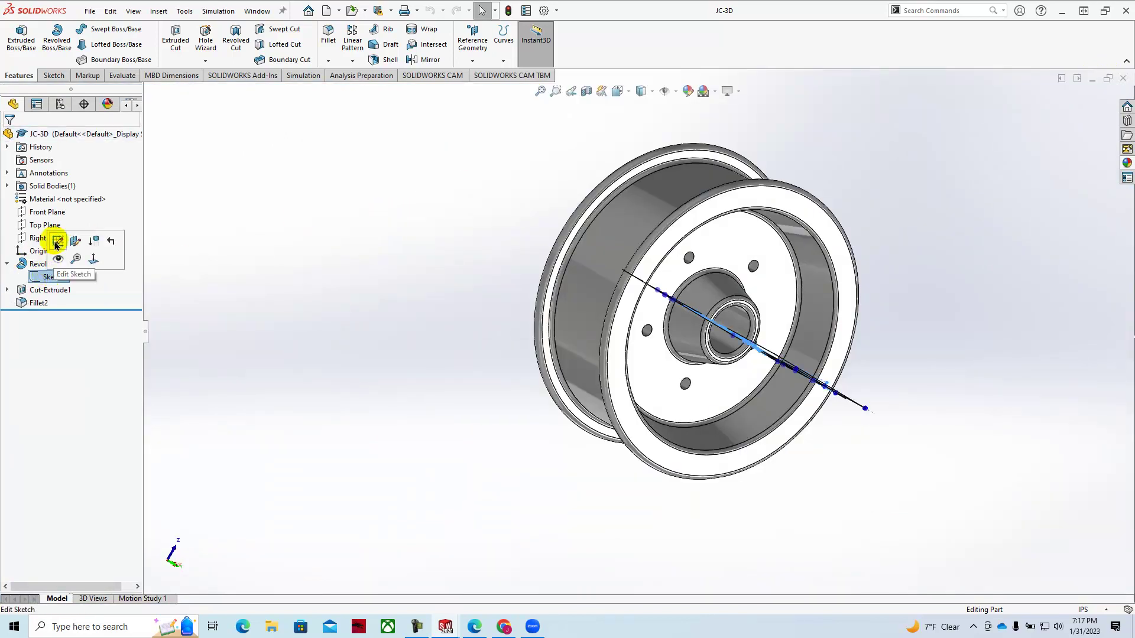
left_click(59, 245)
Examine the wheel's profile sketch against its axis of revolution, exit the sketch and return the part to the tiled layout.
scroll(604, 181, "up", 5)
scroll(627, 192, "down", 3)
scroll(650, 320, "down", 4)
mouse_move(379, 340)
middle_mouse_down()
mouse_move(362, 337)
mouse_move(397, 347)
mouse_move(418, 375)
middle_mouse_up()
scroll(435, 370, "up", 5)
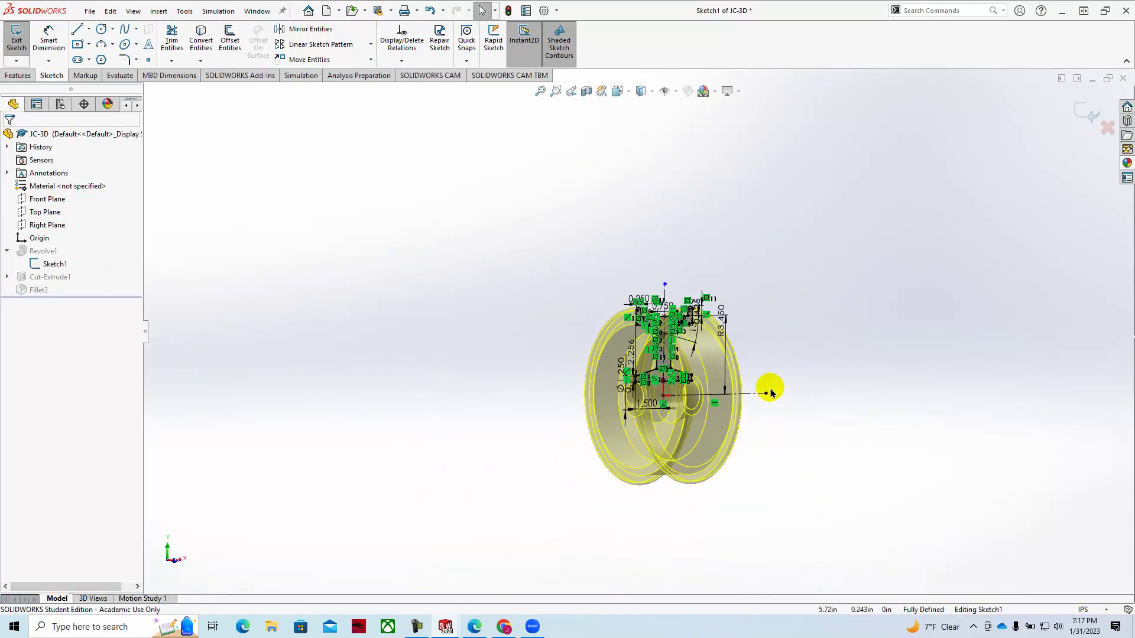
left_click(1084, 112)
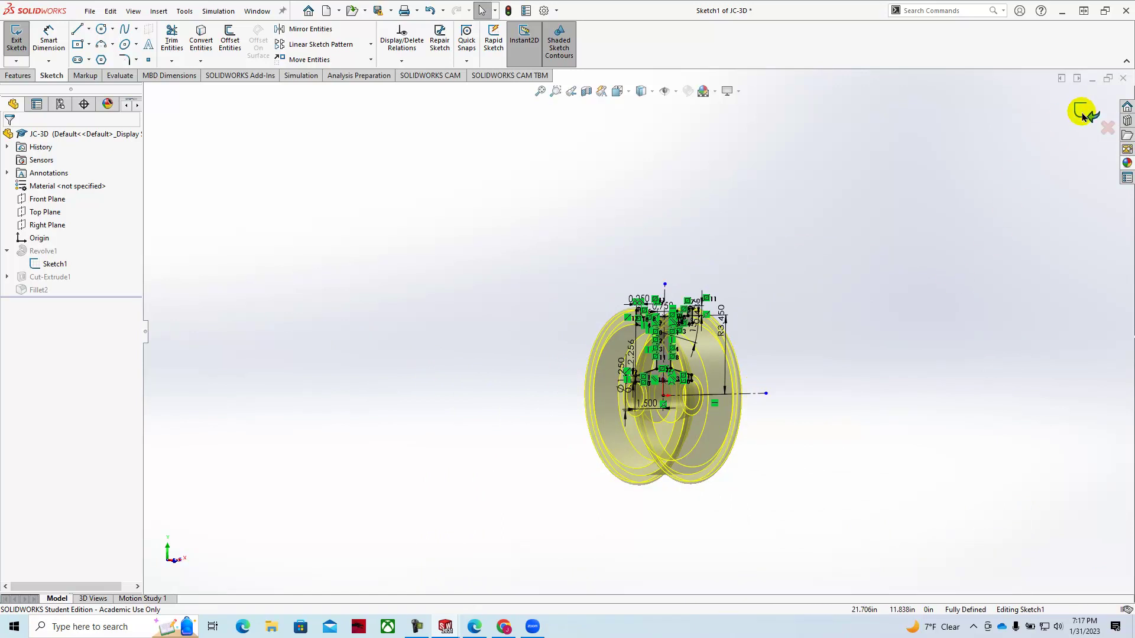
left_click(1109, 78)
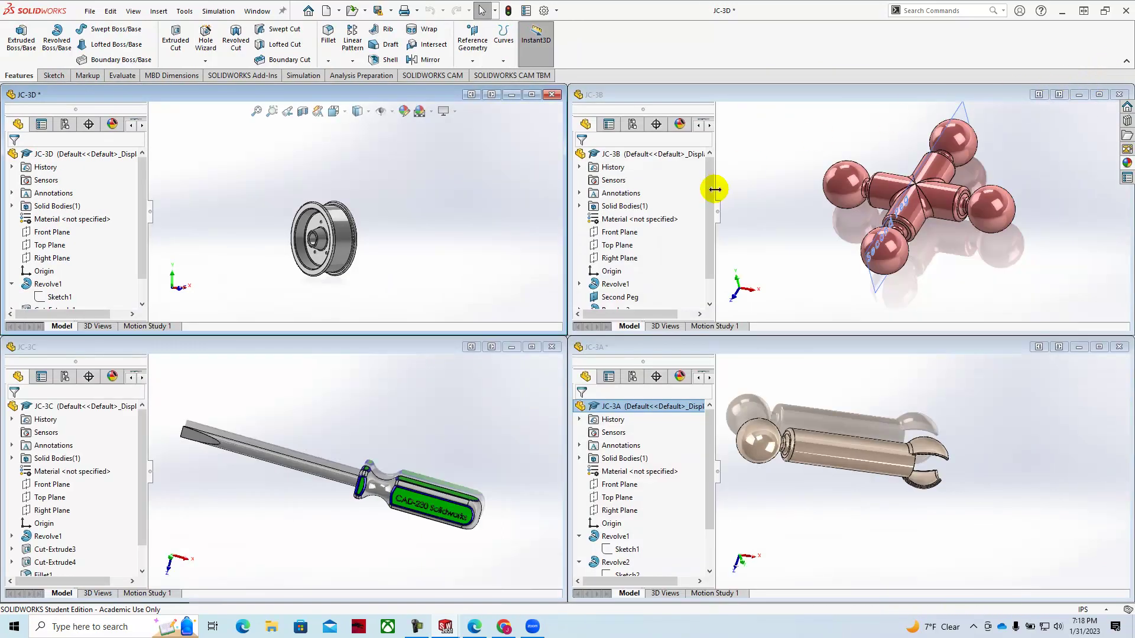
Maximize the JC-3C screwdriver part and open Sketch4 of Cut-Extrude5, the handle text, for editing.
left_click(531, 349)
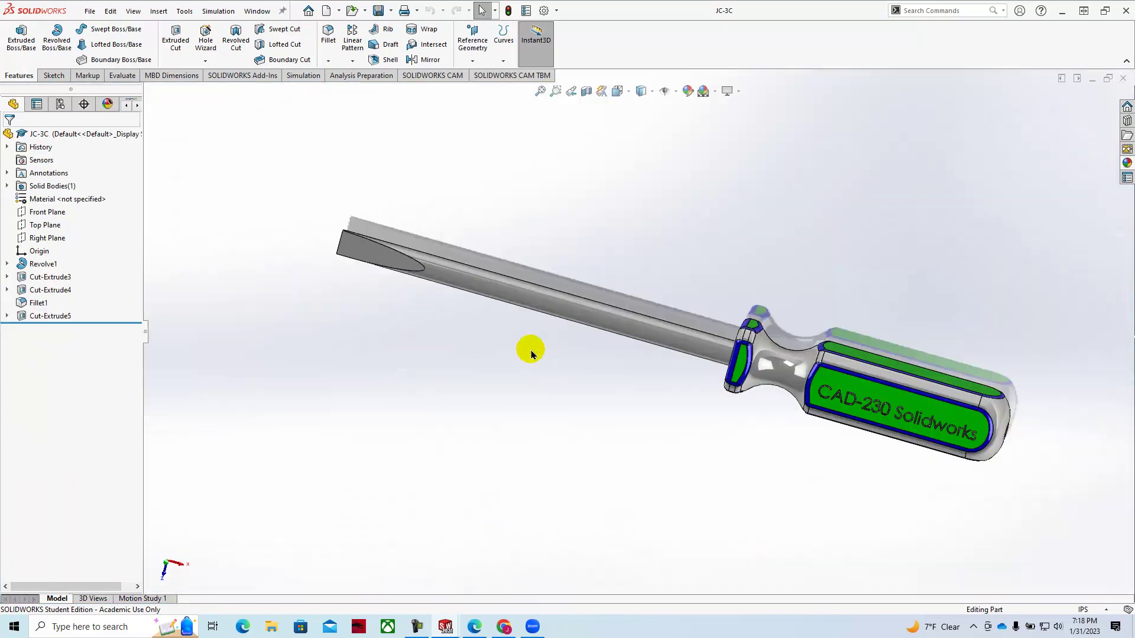
middle_click_drag(621, 367, 608, 324)
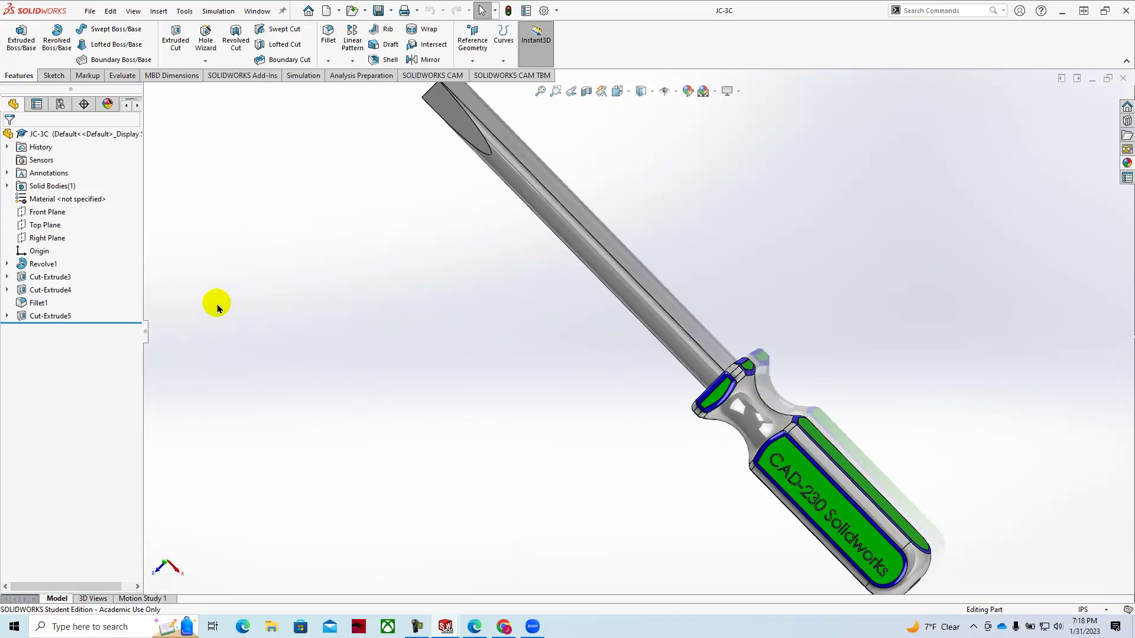
left_click(6, 317)
left_click(55, 328)
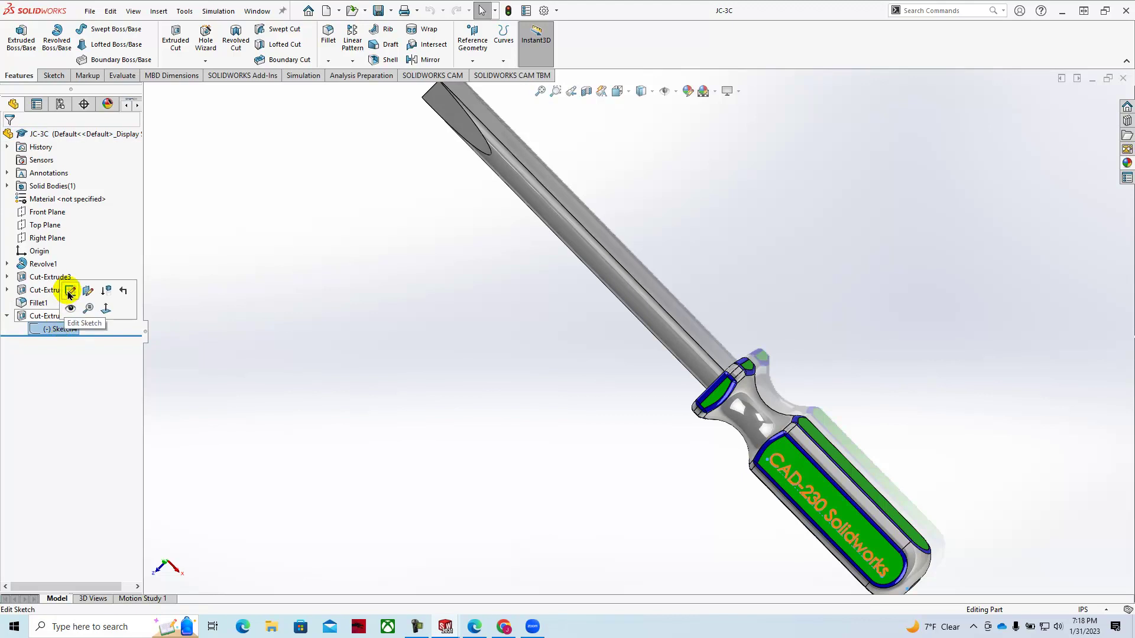
left_click(69, 292)
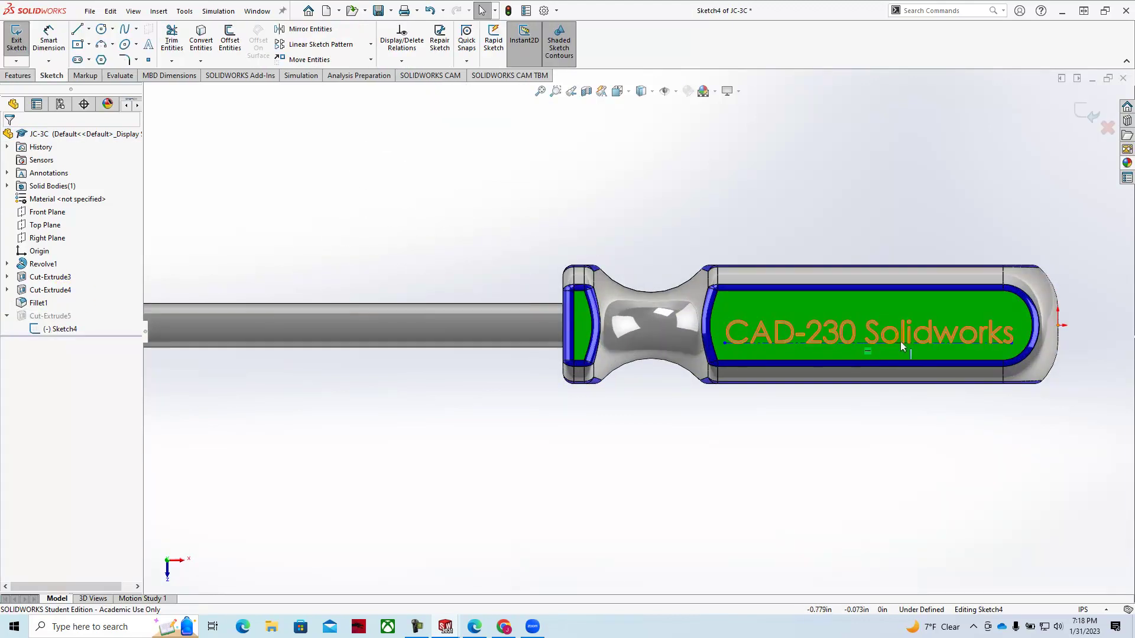
Review the line types available for the handle text's baseline and exit Sketch4 without altering it.
left_click(89, 29)
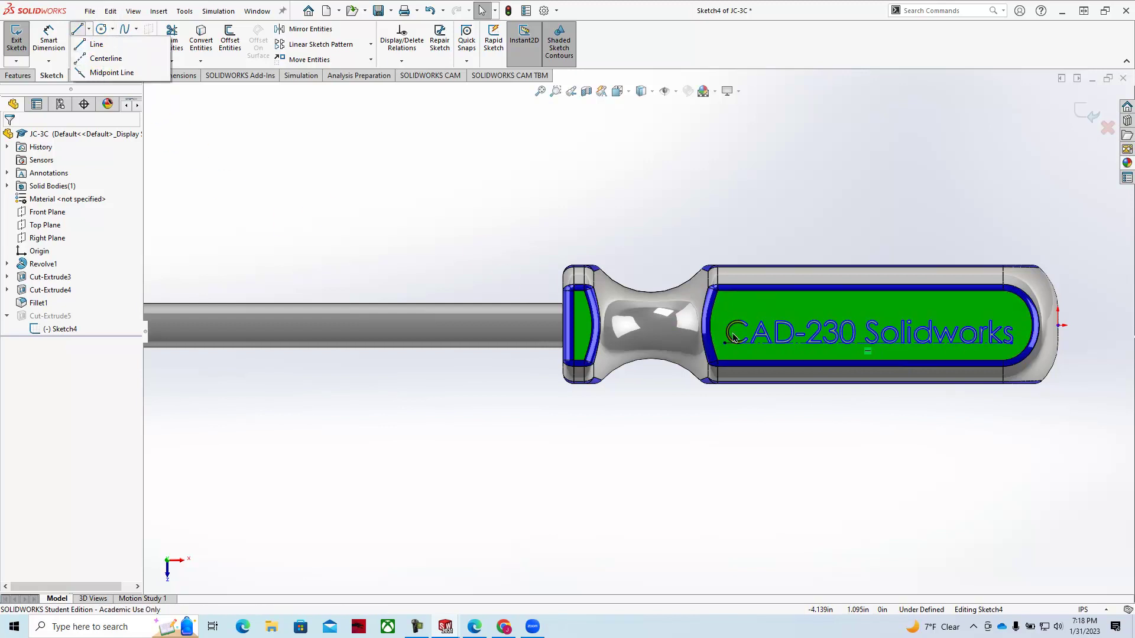
left_click(461, 242)
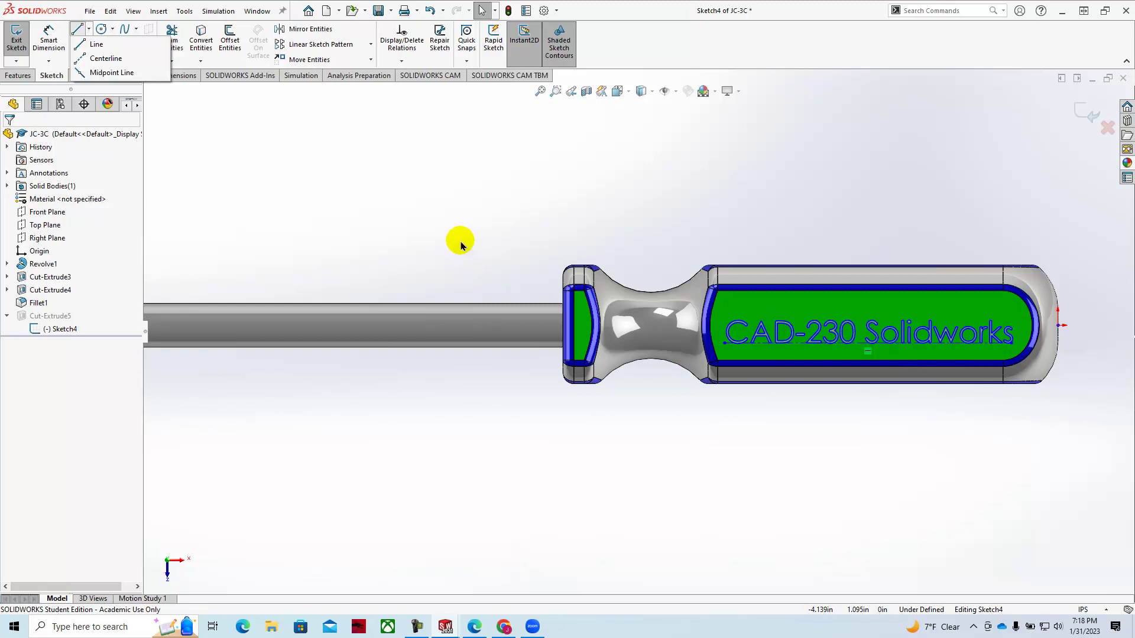
left_click(460, 239)
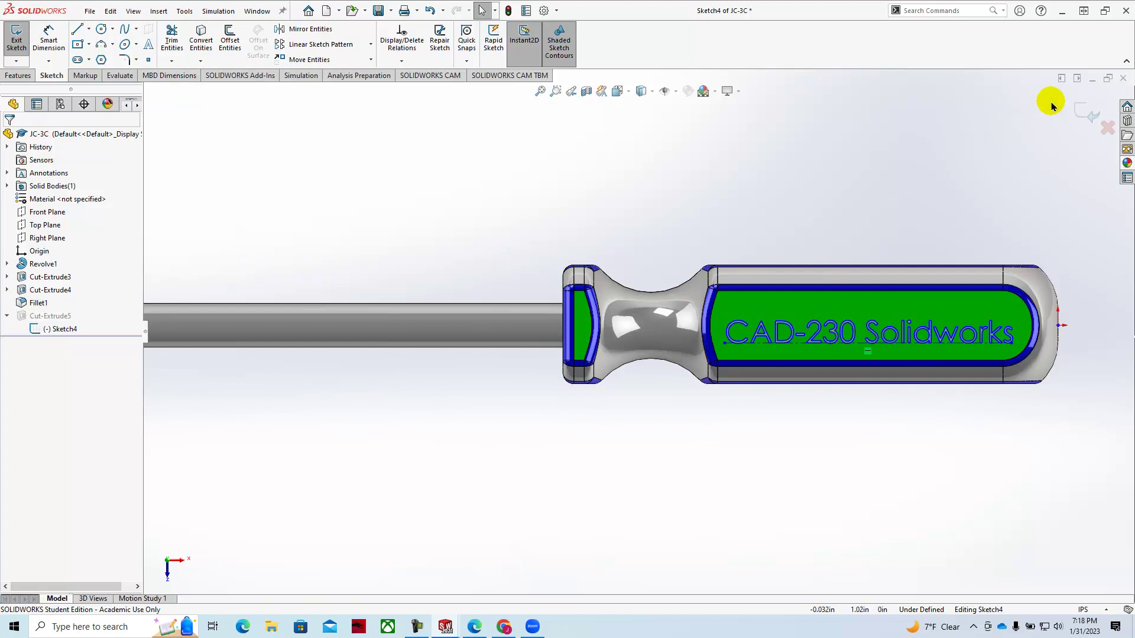
double_click(35, 319)
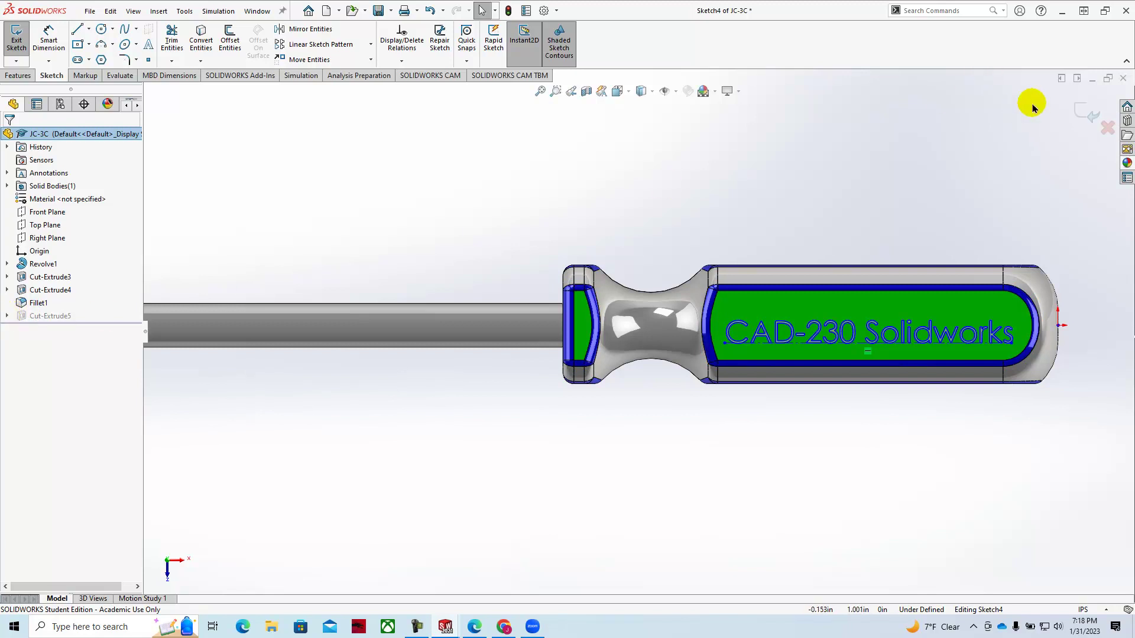
left_click(1077, 111)
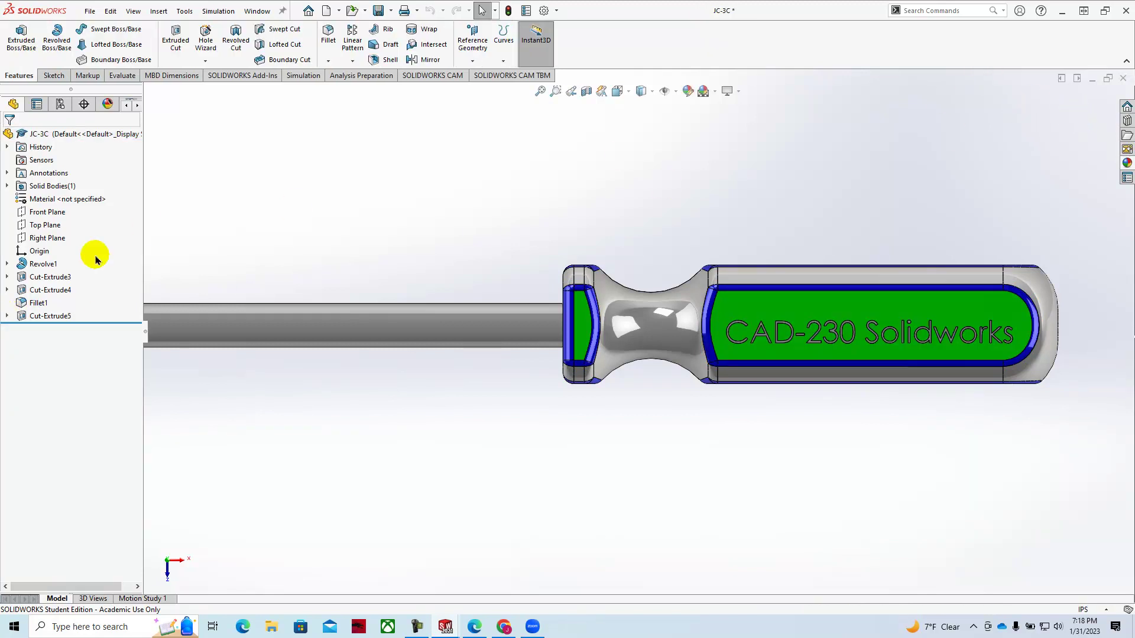
Open the definition of Cut-Extrude5, examine the handle text's blind cut, accept it and return the screwdriver to the tiled layout.
left_click(28, 316)
left_click(37, 282)
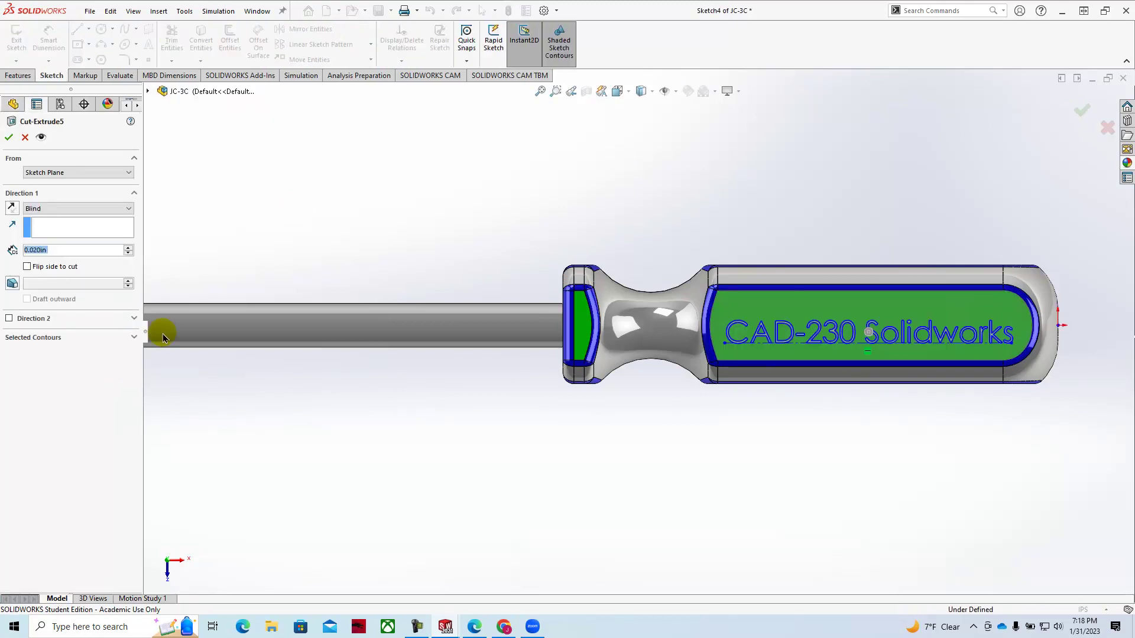
middle_click_drag(463, 173, 435, 214)
middle_click_drag(764, 340, 799, 352)
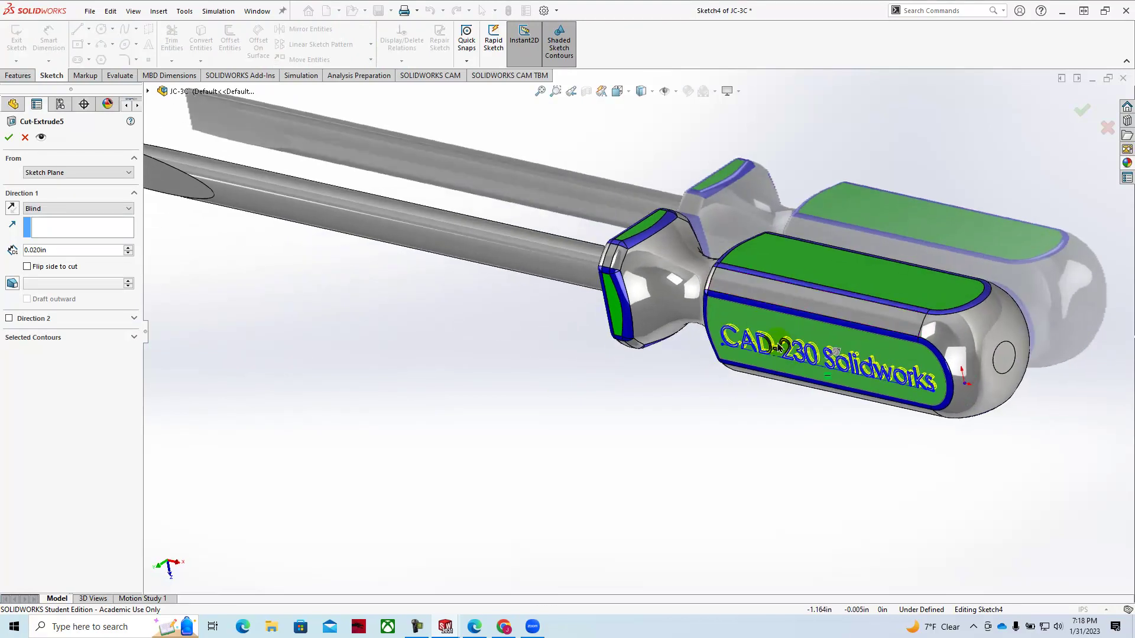
left_click(6, 137)
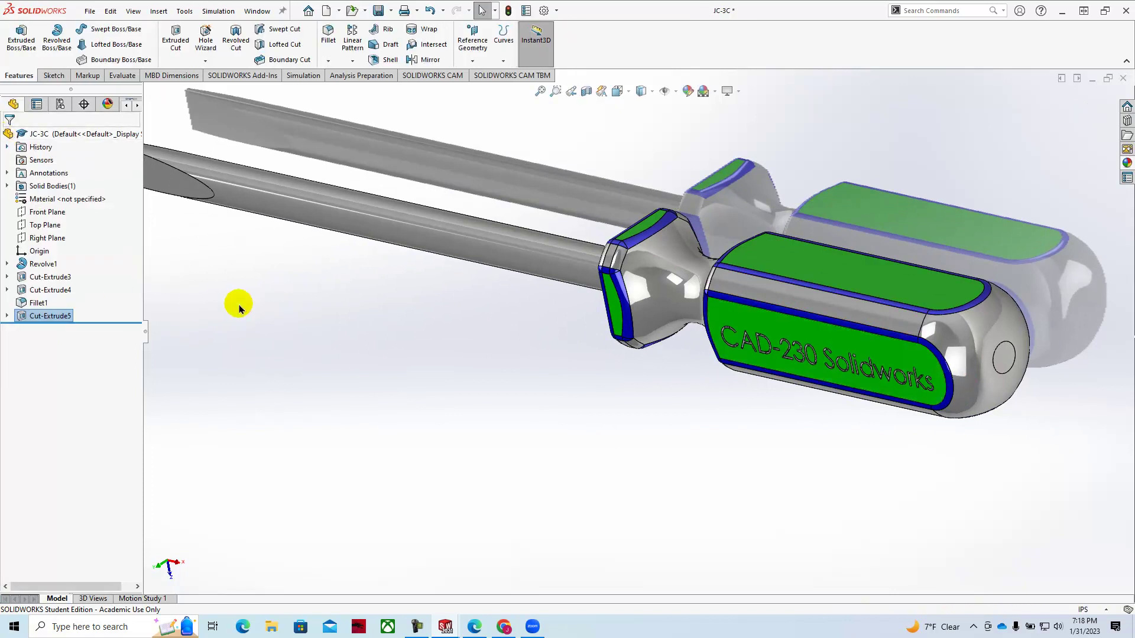
key("f")
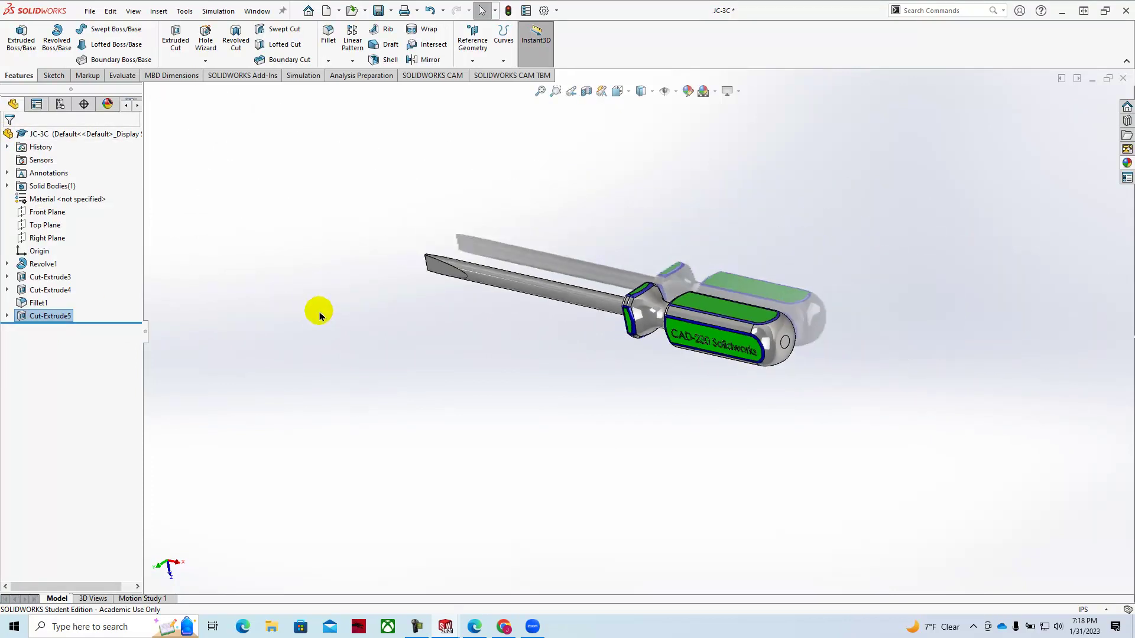
left_click(1107, 79)
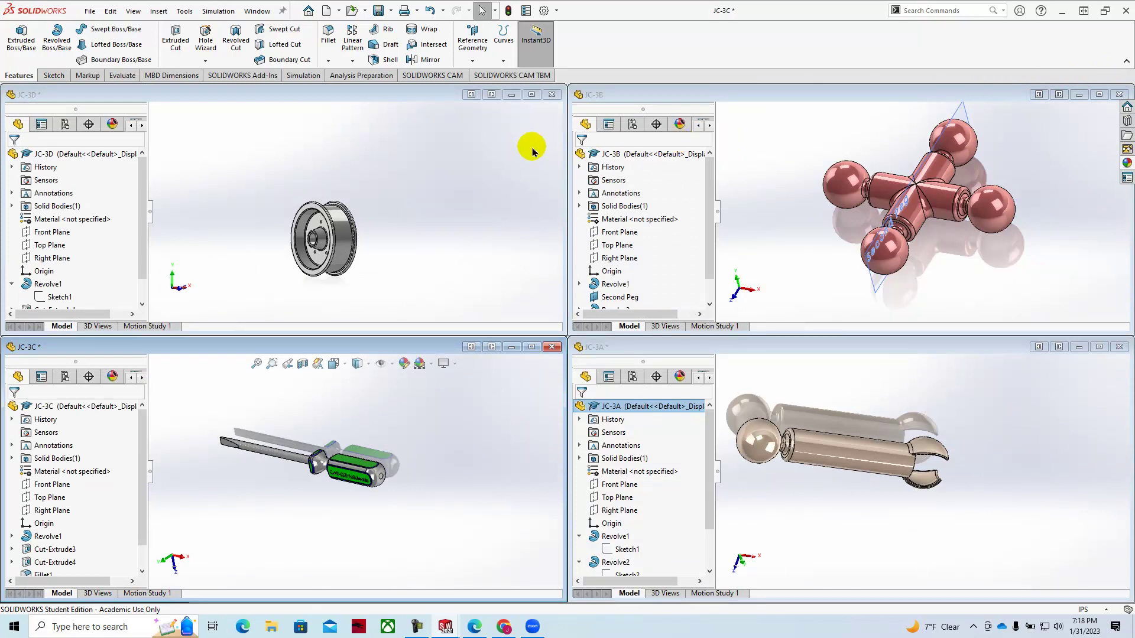
Minimize SOLIDWORKS, switch to the course site in Chrome and find This Weeks Assignment on the CAD-230-0C1 homepage.
left_click(1062, 12)
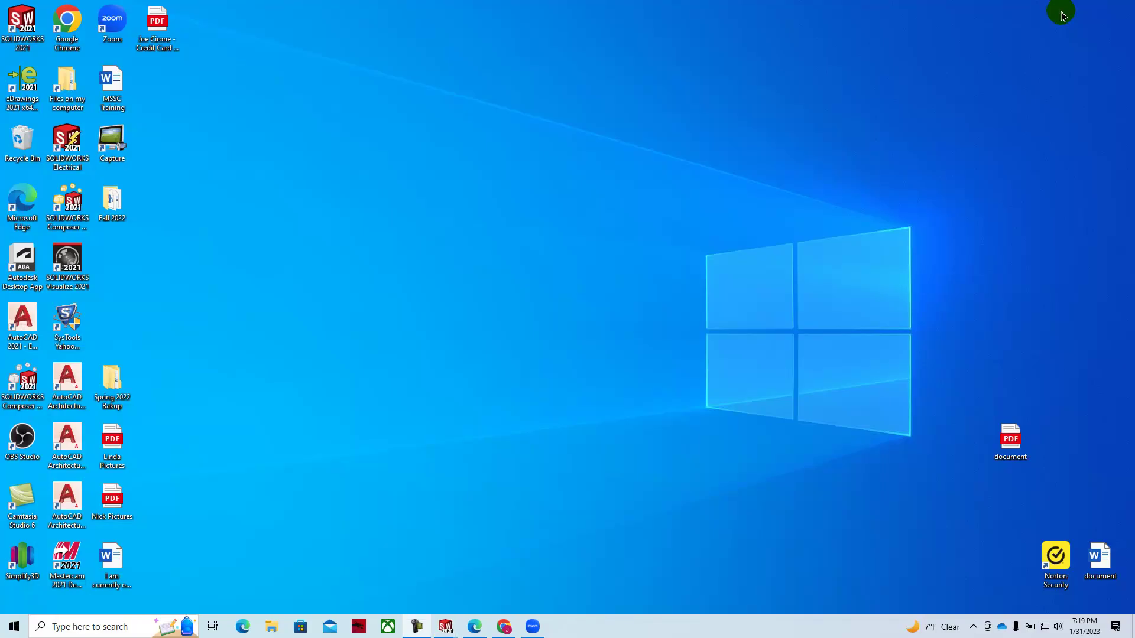
left_click(503, 628)
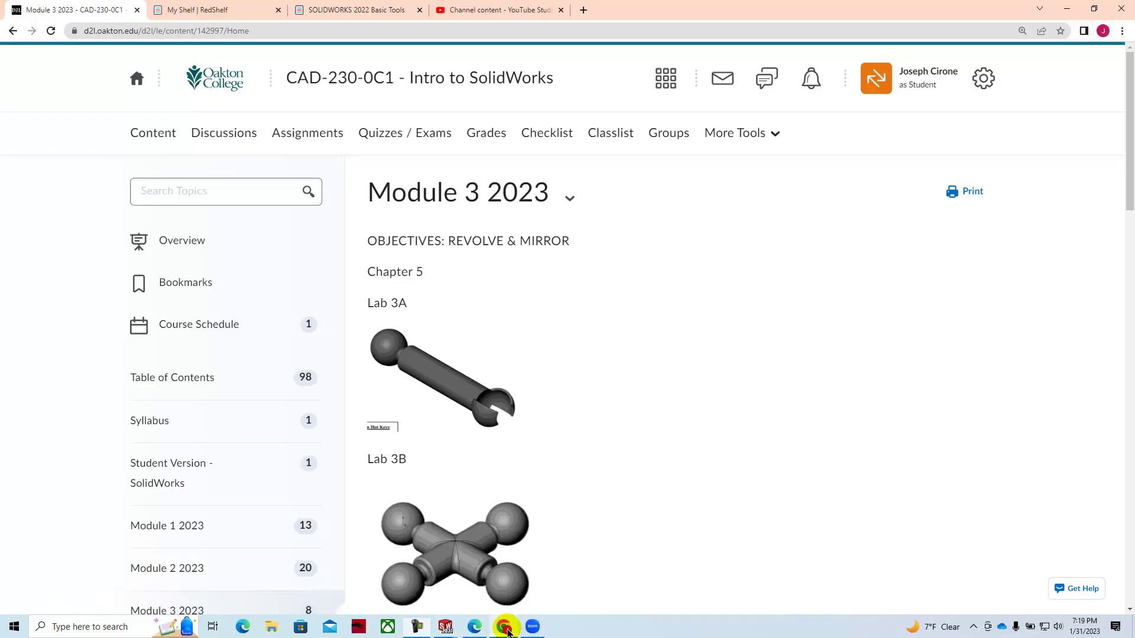
left_click(496, 82)
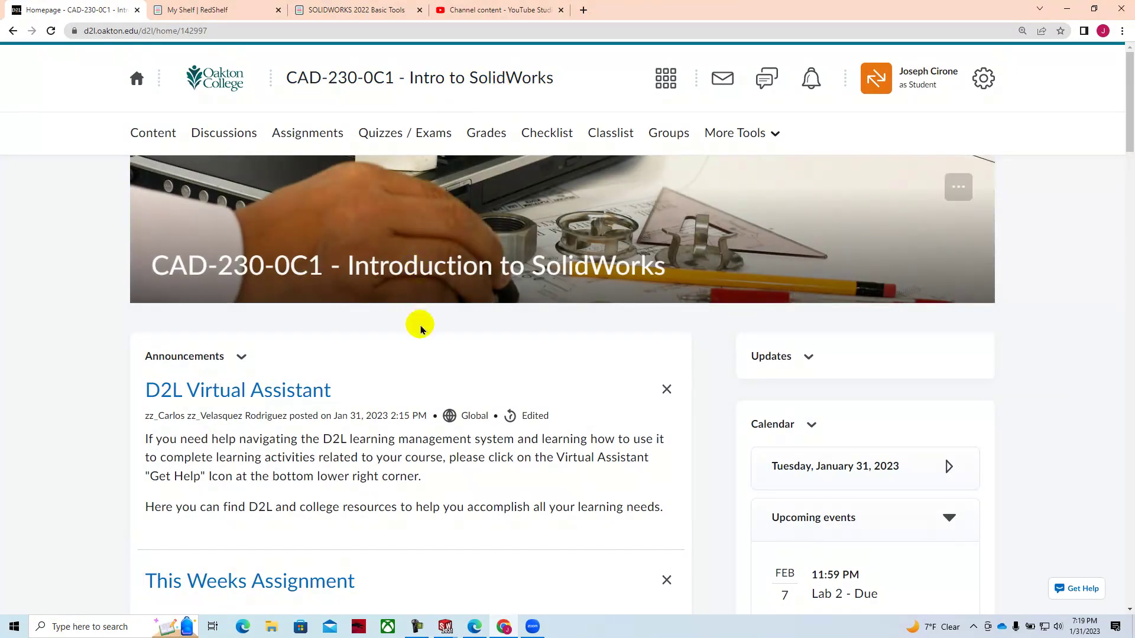
scroll(416, 325, "down", 5)
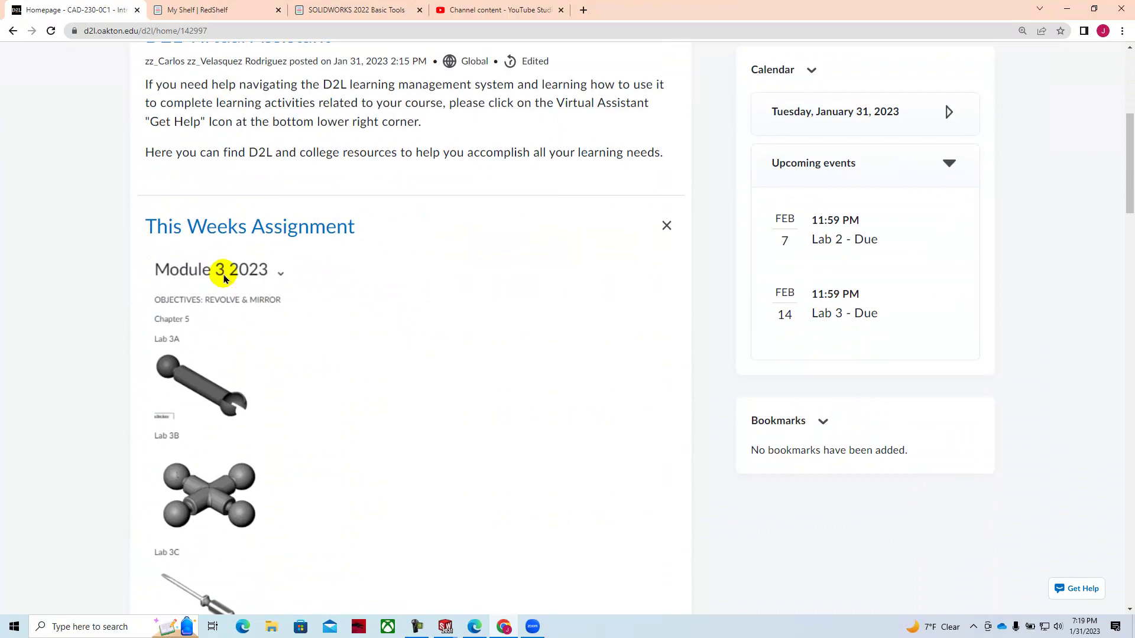